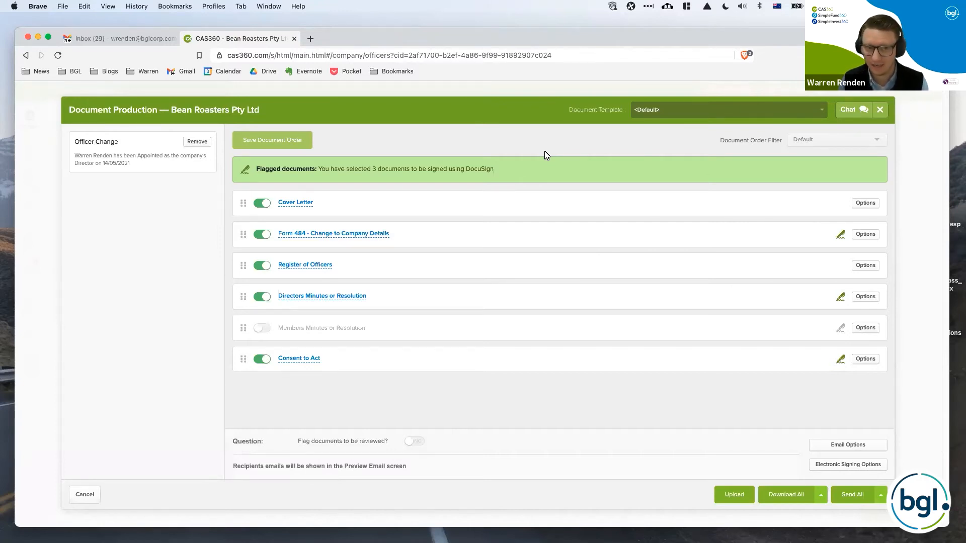
Set the Form 484 signatory to the newly appointed director and save the form's settings.
{"action": "left_click", "coordinate": [871, 235]}
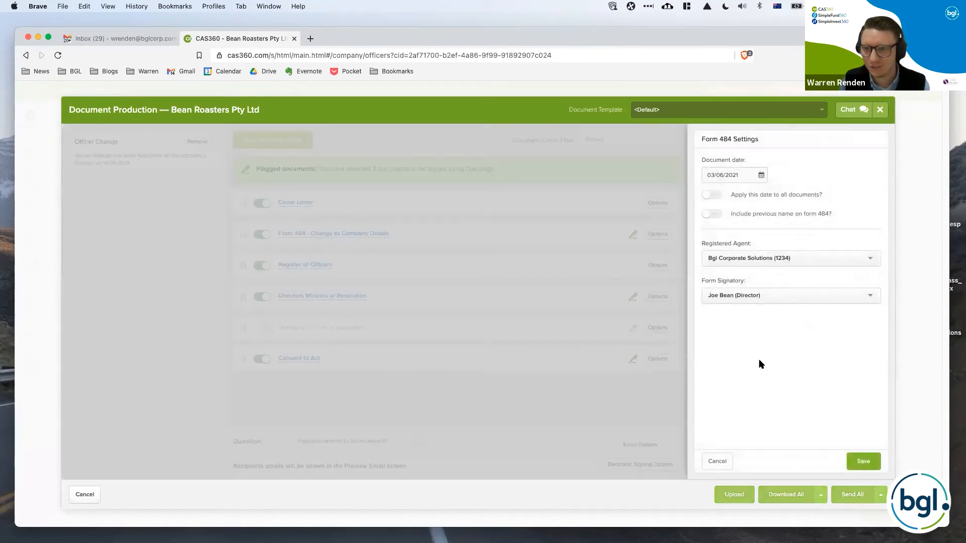
{"action": "left_click", "coordinate": [787, 297]}
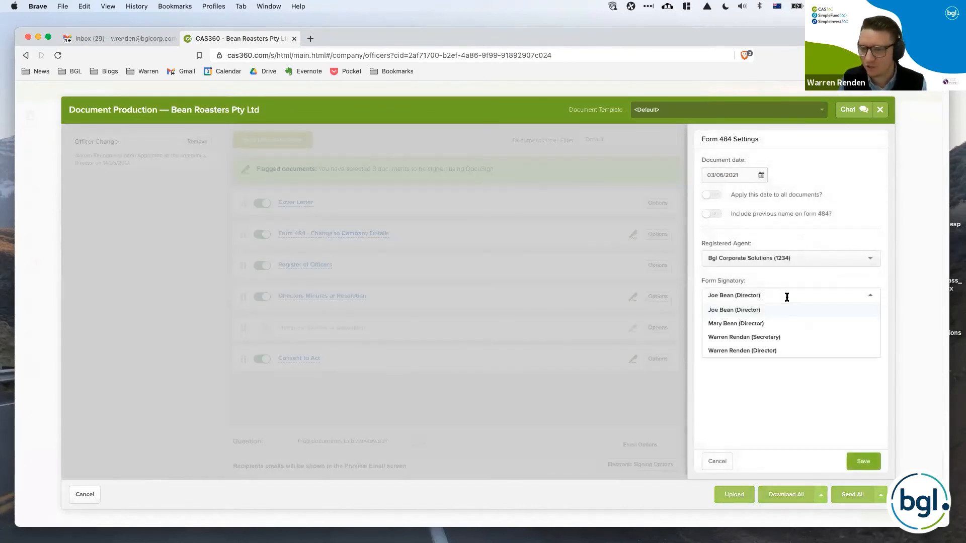
{"action": "left_click", "coordinate": [787, 348]}
{"action": "left_click", "coordinate": [851, 459]}
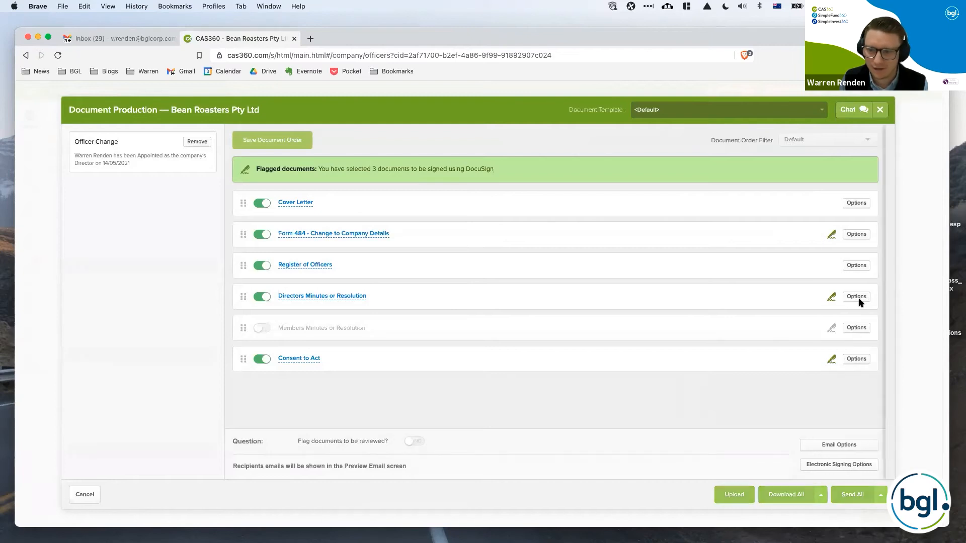
Set the newly appointed director as chairperson for the Directors Minutes or Resolution and save the settings.
{"action": "left_click", "coordinate": [857, 297]}
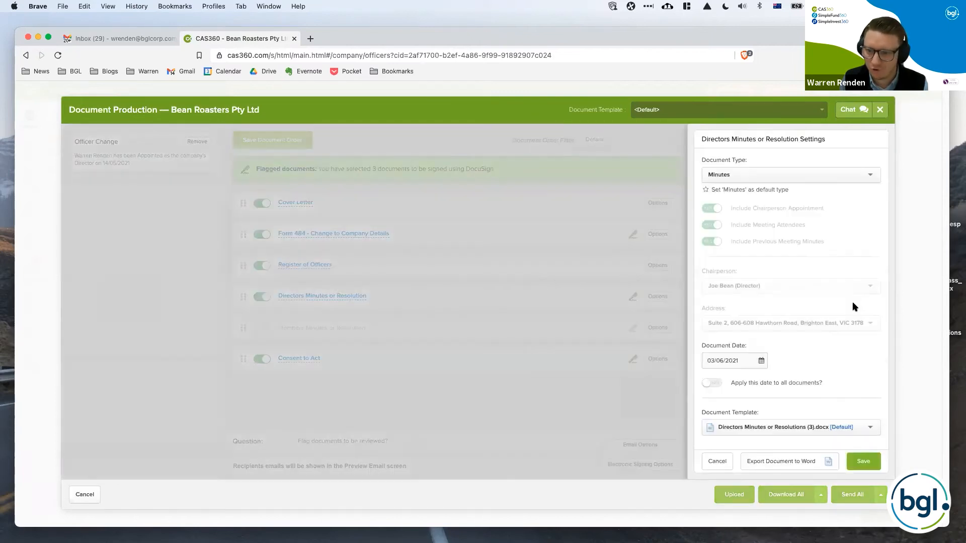
{"action": "left_click", "coordinate": [790, 286]}
{"action": "left_click", "coordinate": [785, 331]}
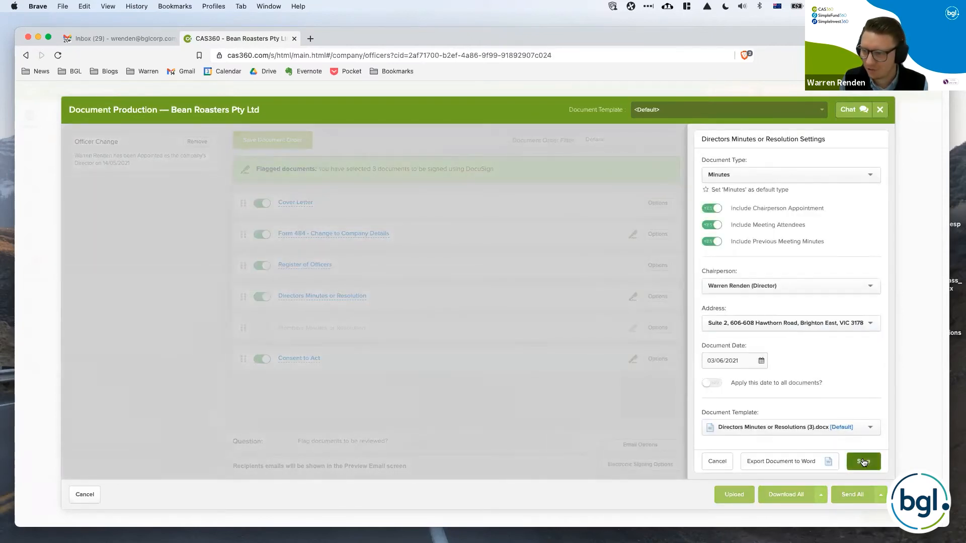
{"action": "left_click", "coordinate": [862, 461]}
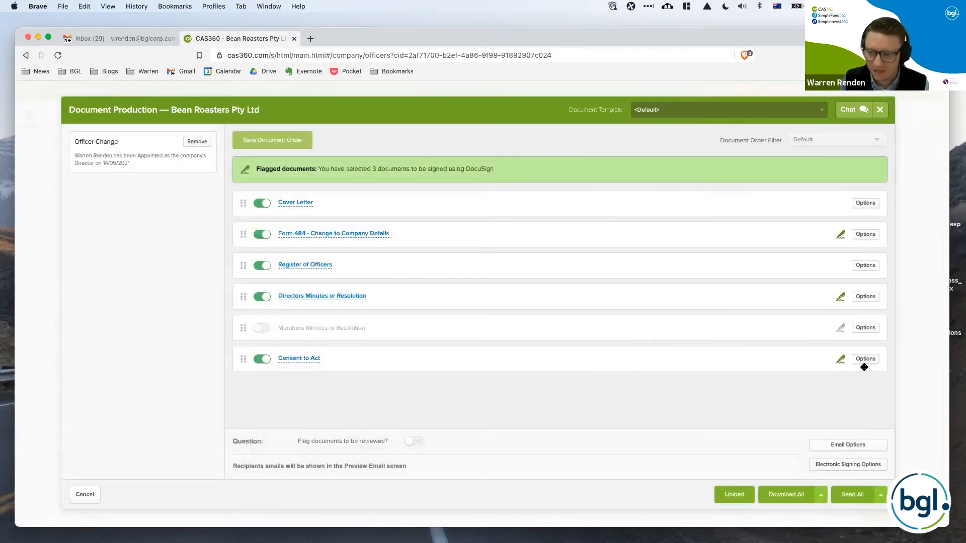
Review the Consent to Act settings, and save the electronic signing options with DocuSign as the signing provider.
{"action": "left_click", "coordinate": [868, 358]}
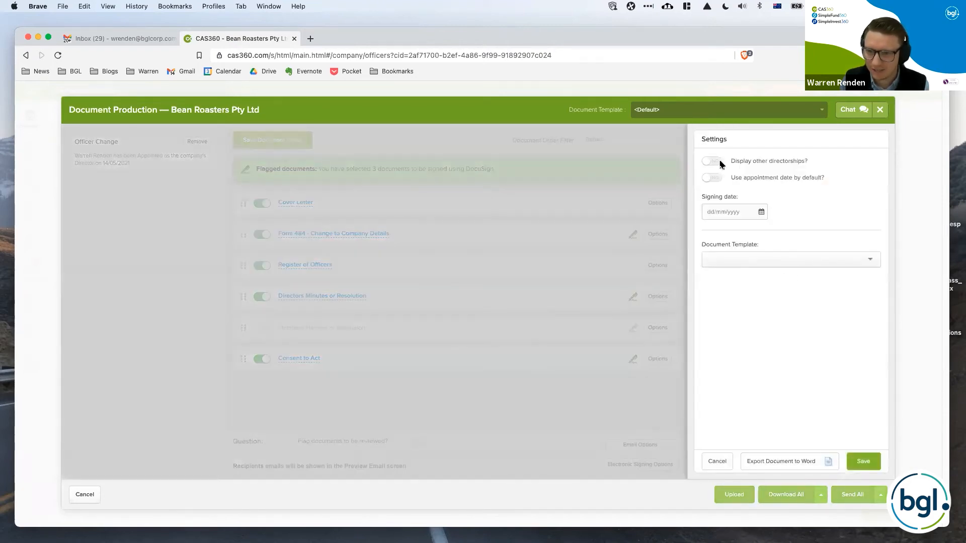
{"action": "left_click", "coordinate": [719, 460]}
{"action": "left_click", "coordinate": [856, 361]}
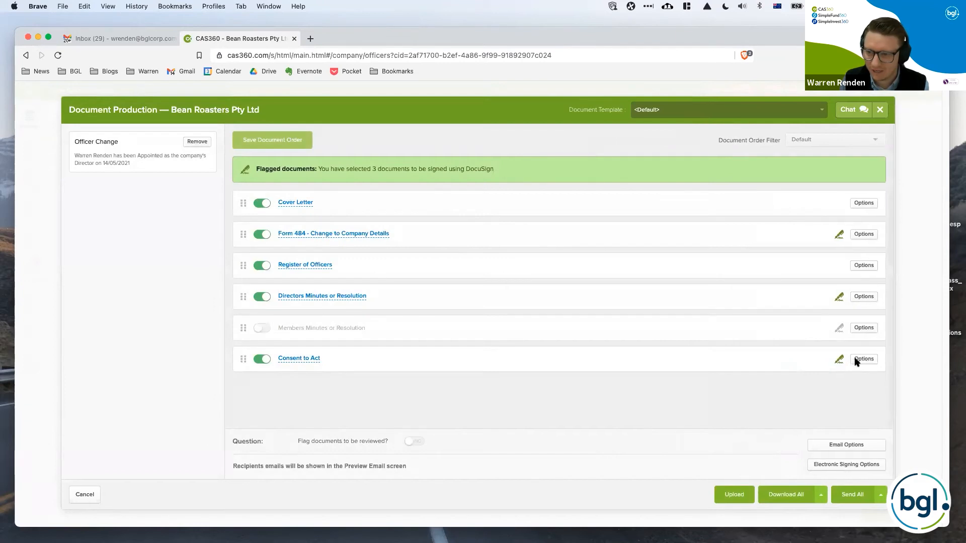
{"action": "left_click", "coordinate": [864, 462]}
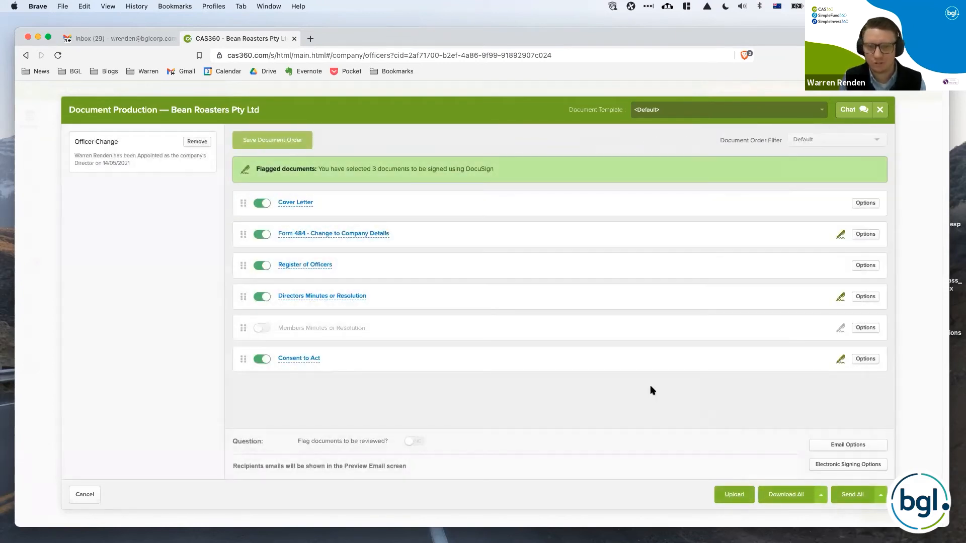
{"action": "left_click", "coordinate": [837, 466]}
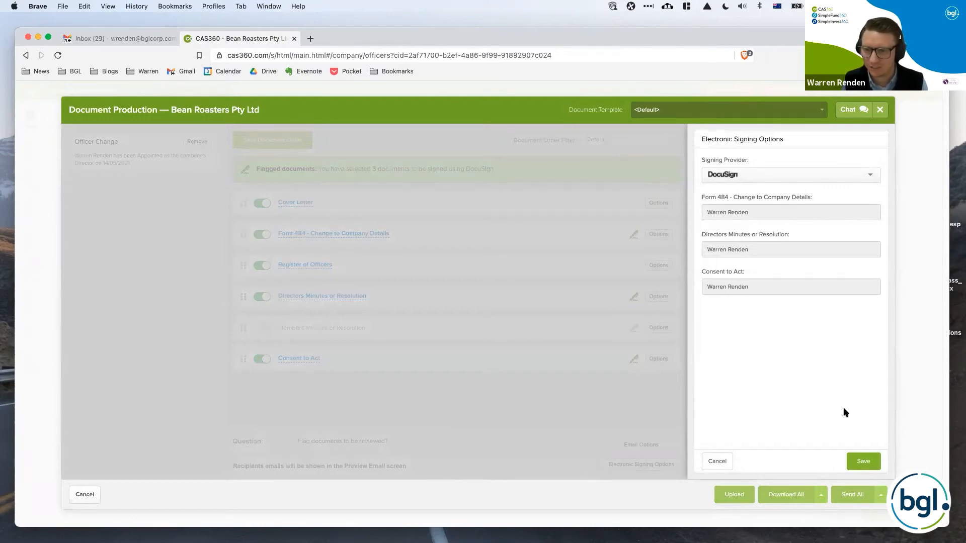
{"action": "left_click", "coordinate": [860, 462]}
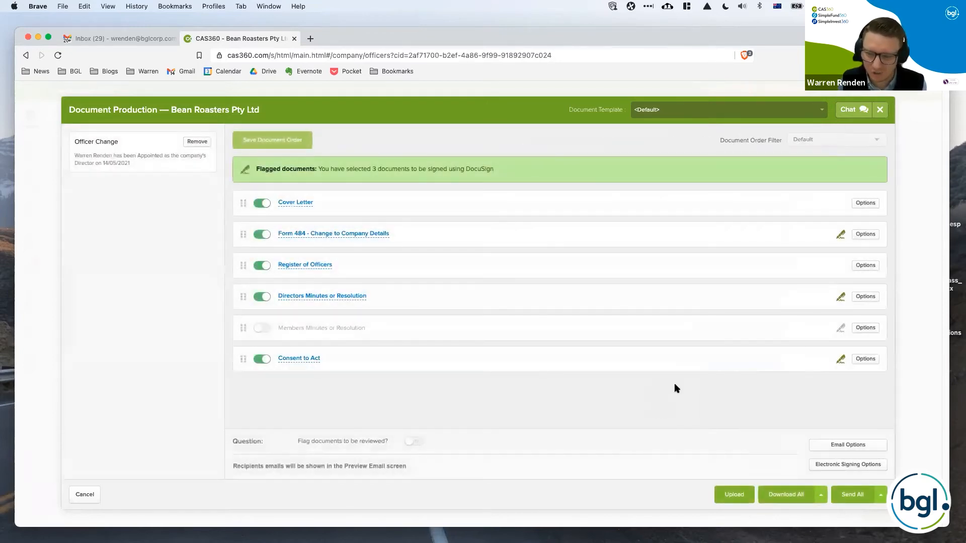
Send all the documents for signing, reading through the preview email for Bean Roasters Pty Ltd before sending it.
{"action": "left_click", "coordinate": [846, 495]}
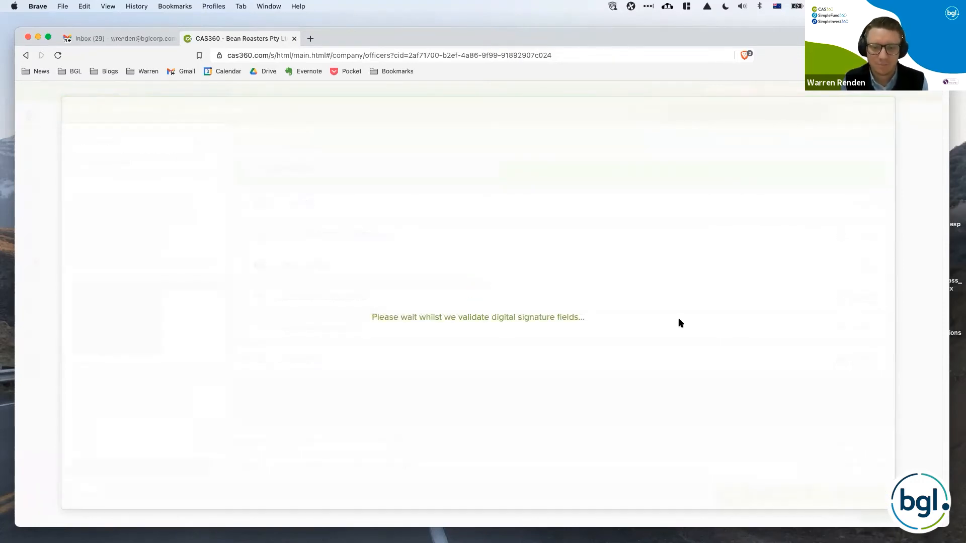
{"action": "scroll", "coordinate": [661, 416], "scroll_direction": "up", "scroll_amount": 10}
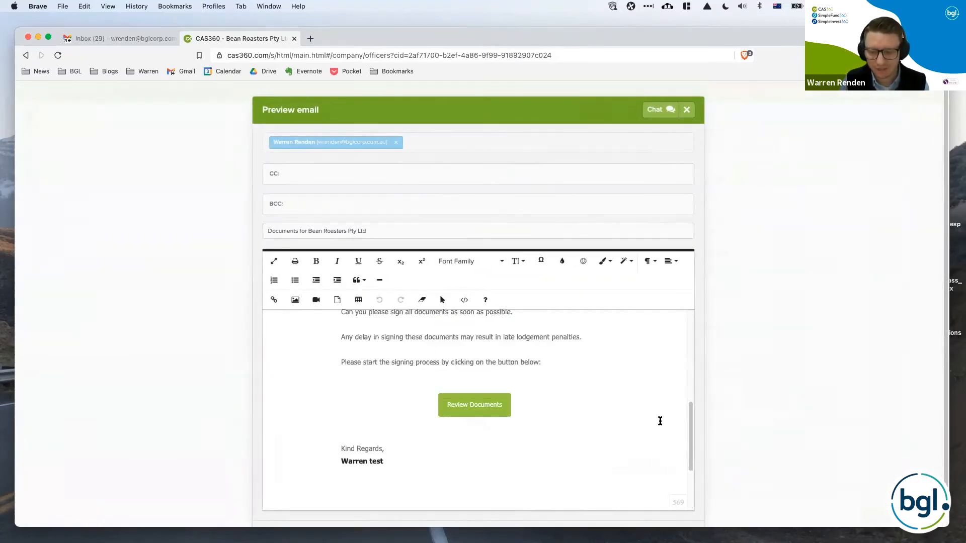
{"action": "scroll", "coordinate": [660, 420], "scroll_direction": "up", "scroll_amount": 2}
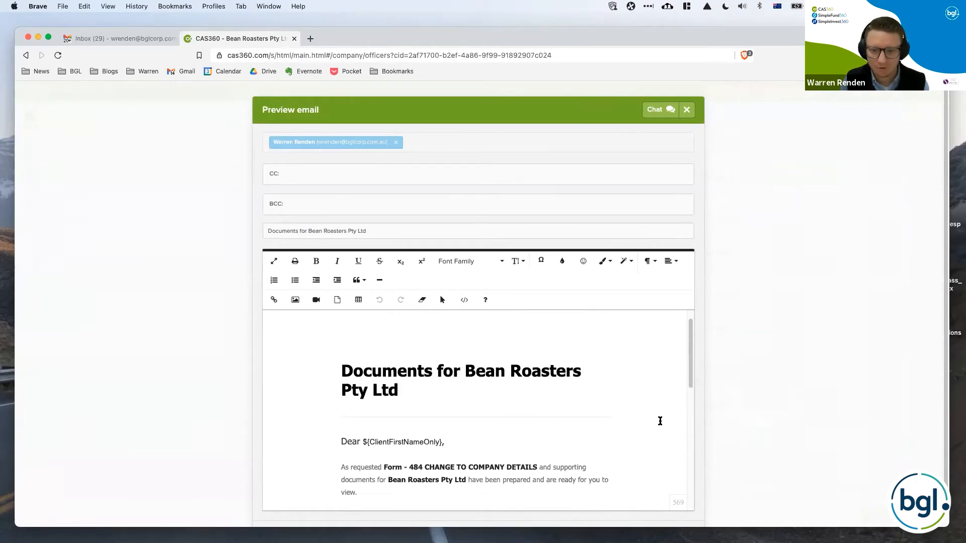
{"action": "scroll", "coordinate": [661, 421], "scroll_direction": "down", "scroll_amount": 6}
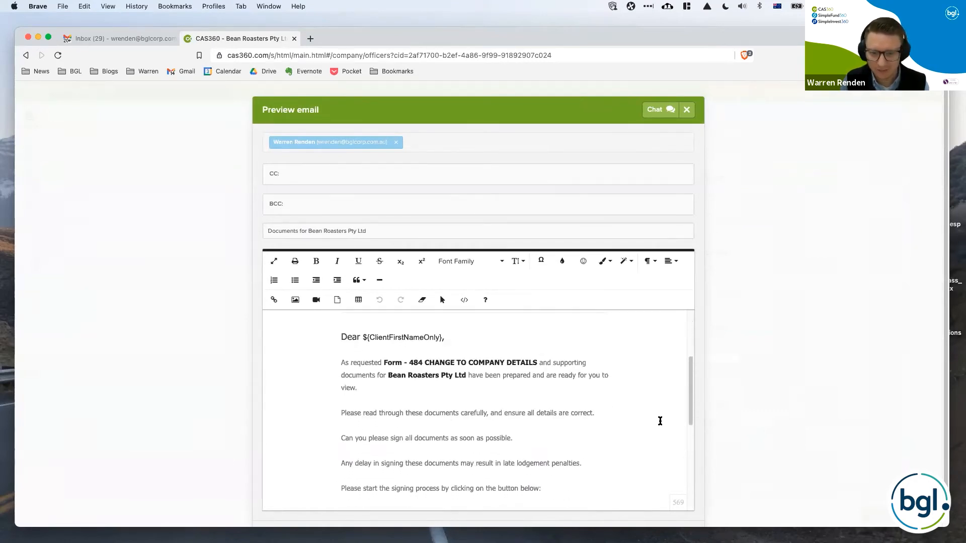
{"action": "scroll", "coordinate": [660, 421], "scroll_direction": "down", "scroll_amount": 2}
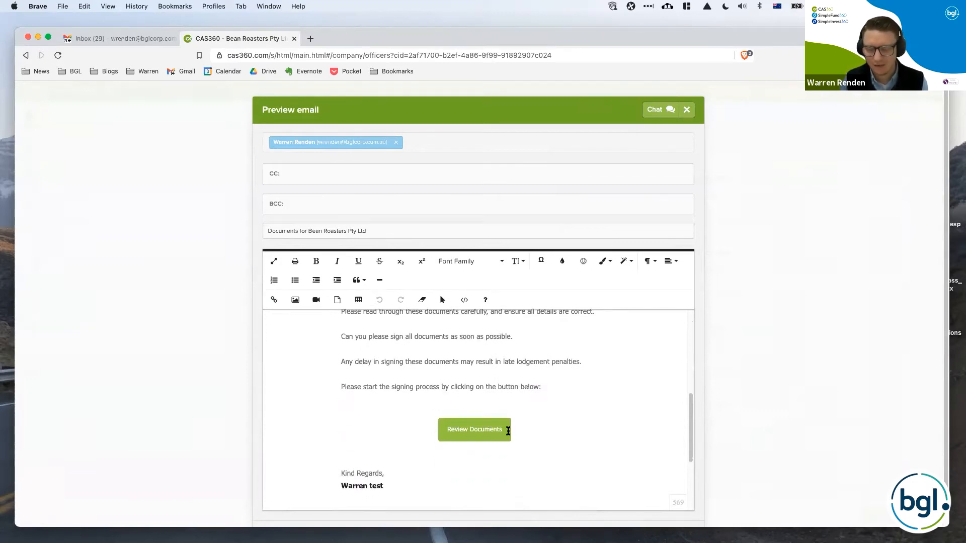
{"action": "scroll", "coordinate": [516, 423], "scroll_direction": "down", "scroll_amount": 6}
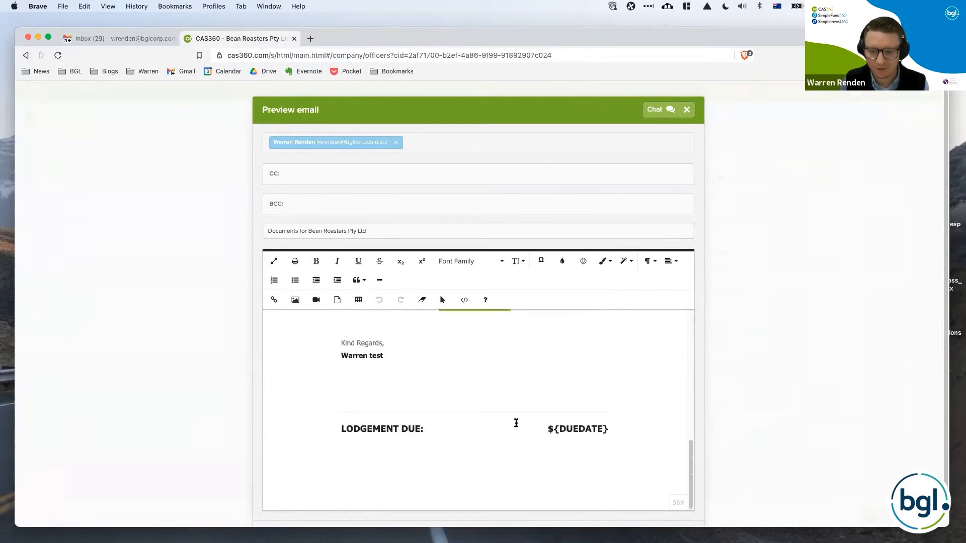
{"action": "scroll", "coordinate": [643, 419], "scroll_direction": "down", "scroll_amount": 2}
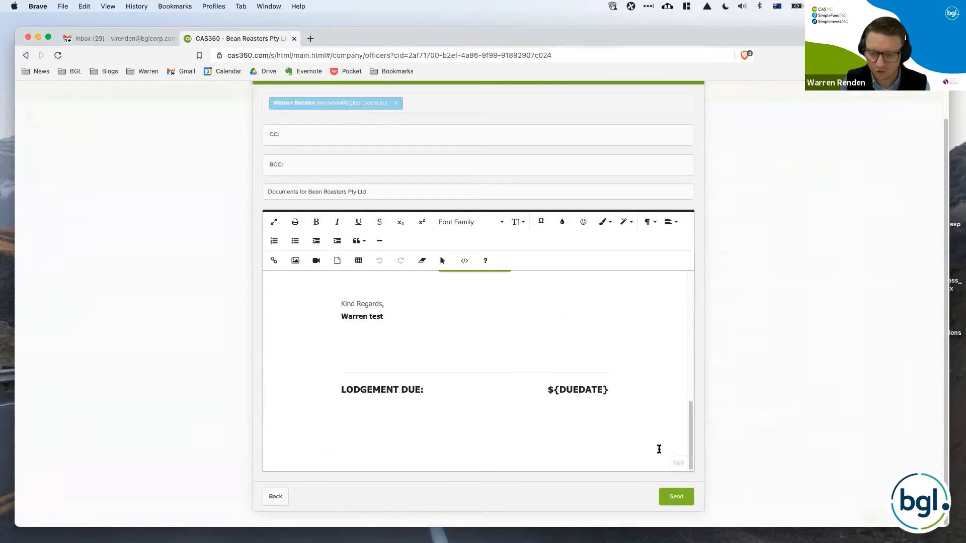
{"action": "left_click", "coordinate": [676, 497]}
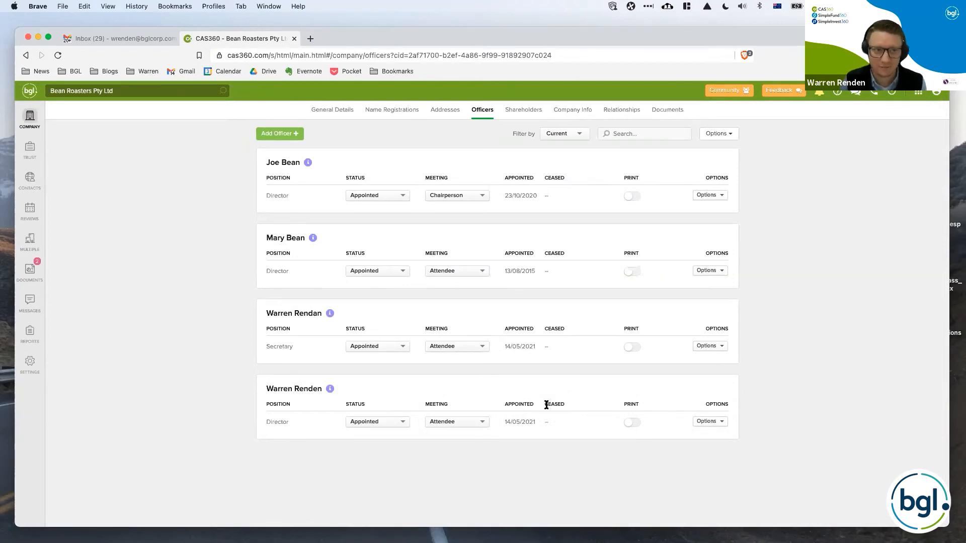
Switch to Gmail and open the newest "Documents for Bean Roasters Pty Ltd" email to read the signing request.
{"action": "left_click", "coordinate": [145, 40]}
{"action": "left_click", "coordinate": [189, 123]}
{"action": "left_click", "coordinate": [226, 39]}
{"action": "left_click", "coordinate": [119, 40]}
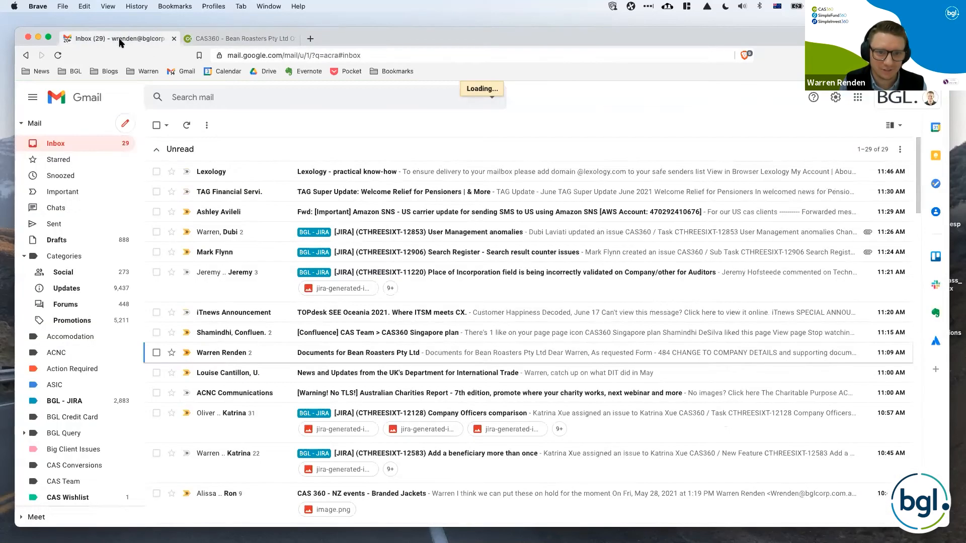
{"action": "left_click", "coordinate": [255, 171]}
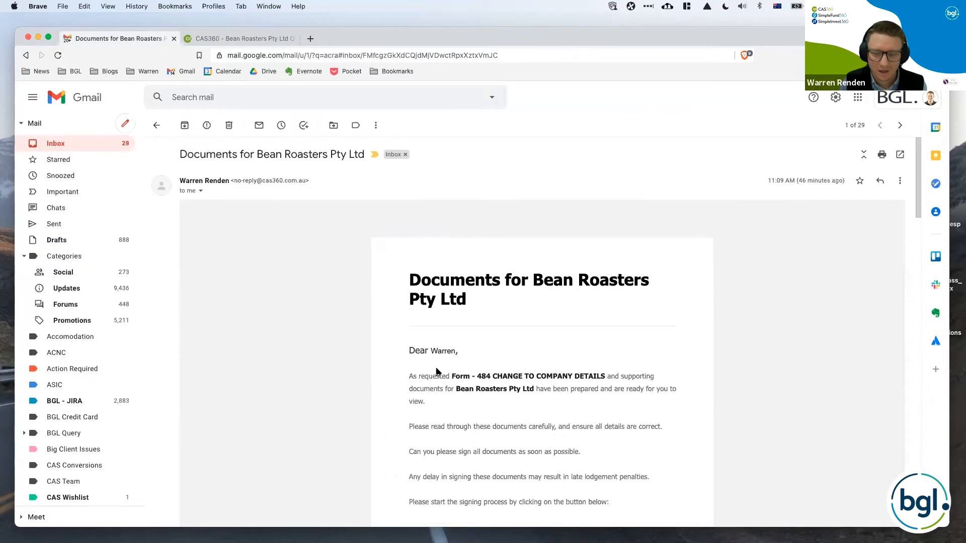
{"action": "scroll", "coordinate": [436, 372], "scroll_direction": "down", "scroll_amount": 20}
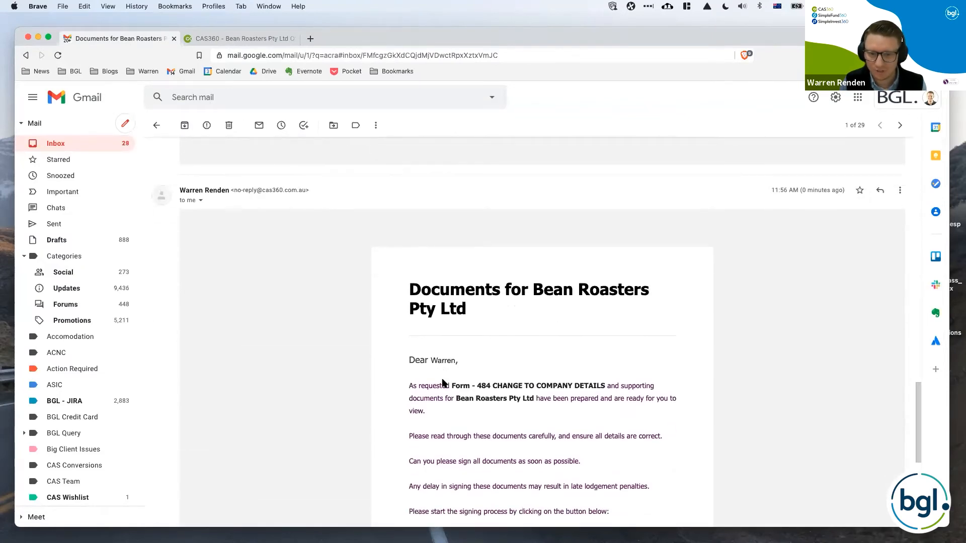
{"action": "scroll", "coordinate": [442, 384], "scroll_direction": "down", "scroll_amount": 3}
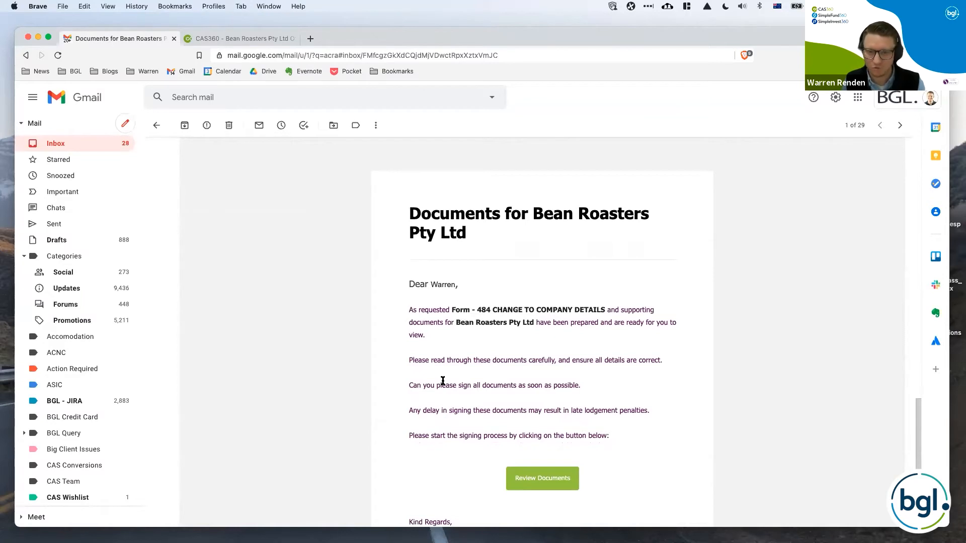
{"action": "scroll", "coordinate": [443, 381], "scroll_direction": "down", "scroll_amount": 1}
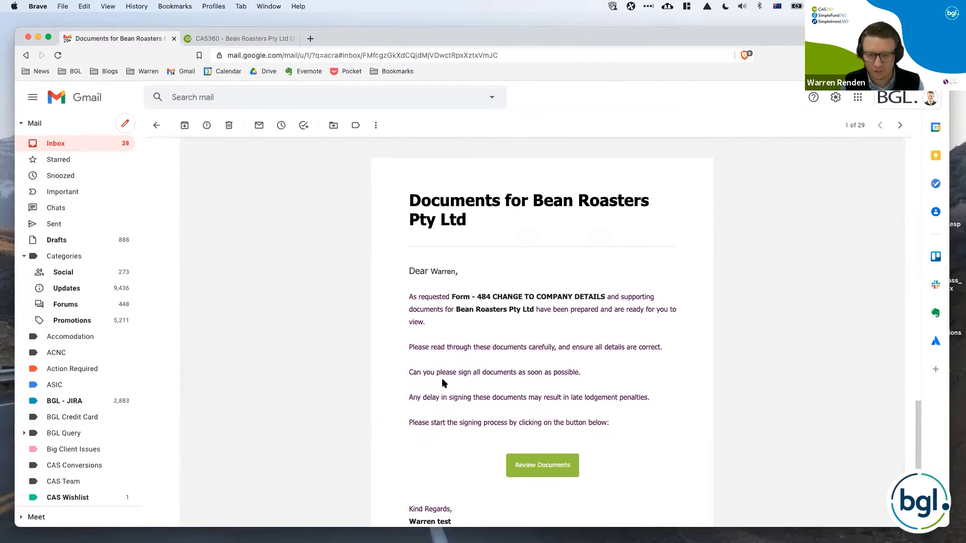
{"action": "scroll", "coordinate": [442, 383], "scroll_direction": "down", "scroll_amount": 3}
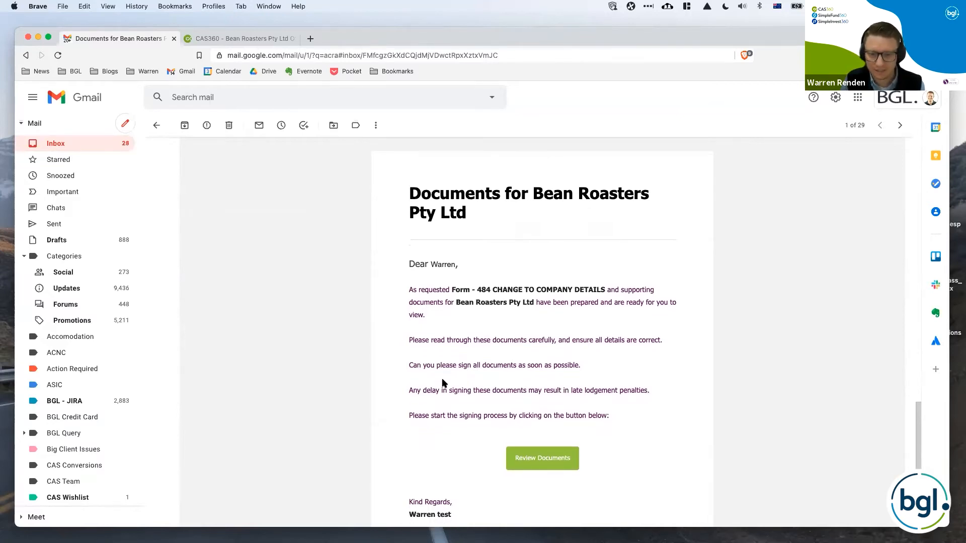
Proceed from the email's document review link to DocuSign and agree to use electronic records and signatures.
{"action": "left_click", "coordinate": [542, 391]}
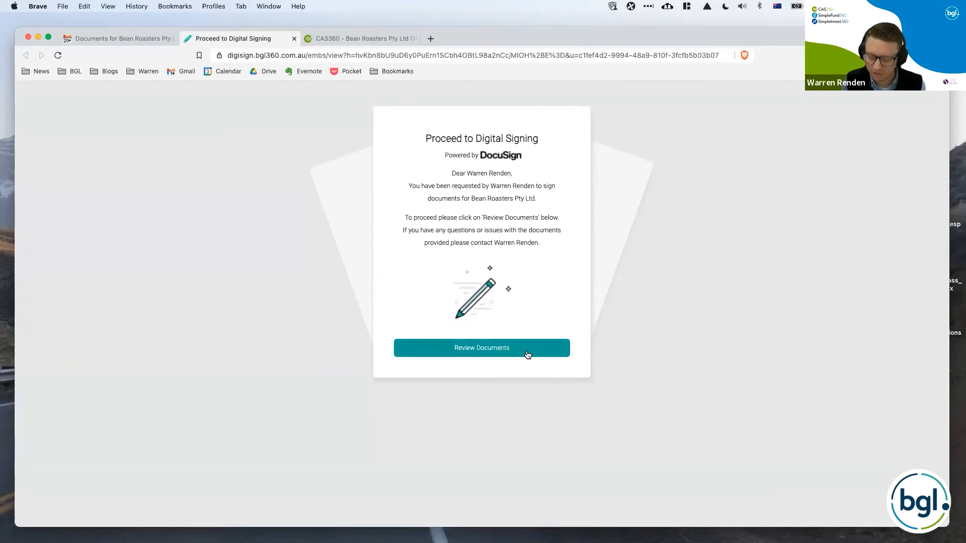
{"action": "left_click", "coordinate": [527, 355]}
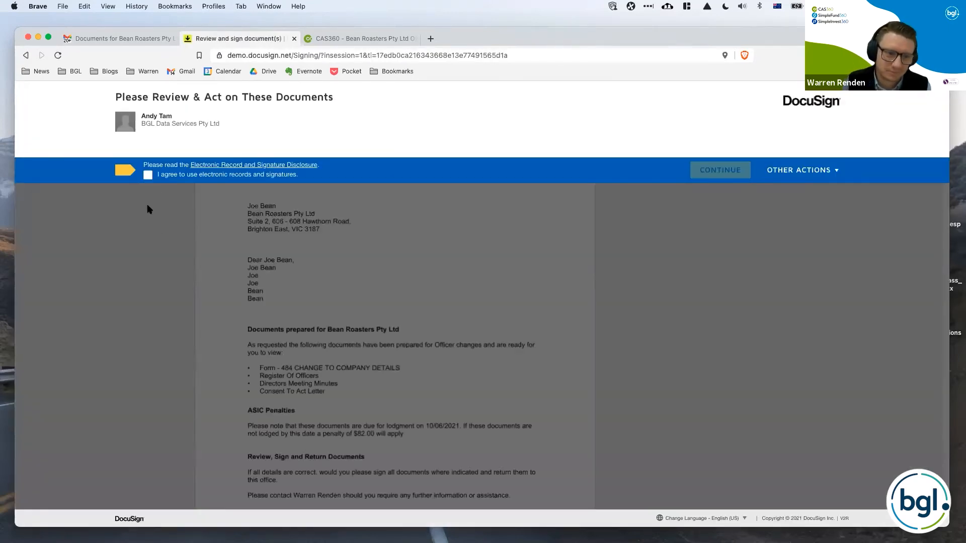
{"action": "left_click", "coordinate": [148, 175]}
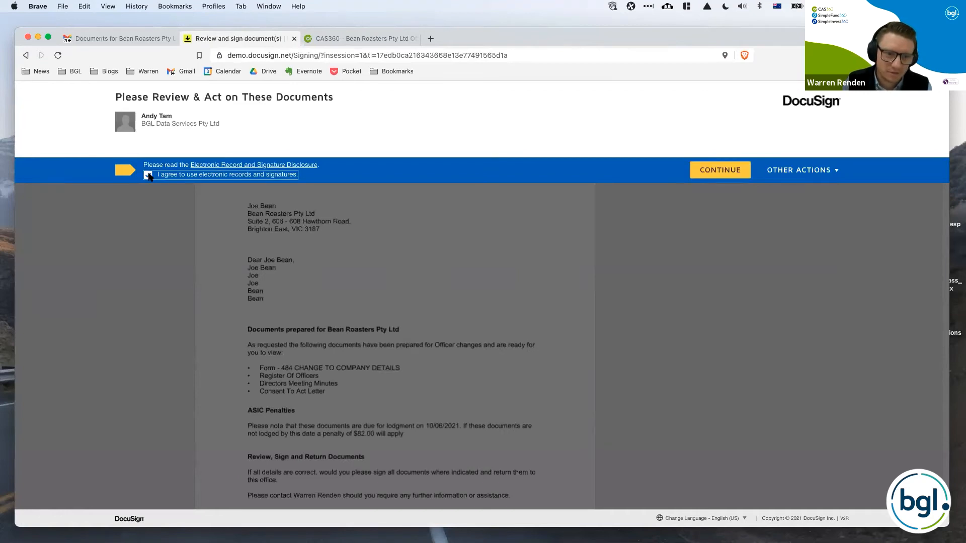
{"action": "left_click", "coordinate": [714, 170]}
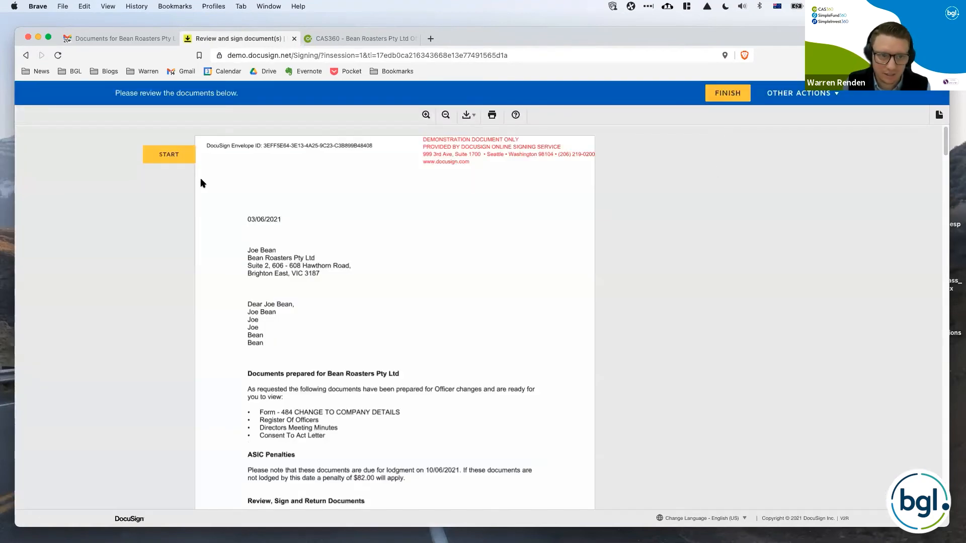
Start signing at the Form 484 signature field and adopt the suggested signature style.
{"action": "left_click", "coordinate": [180, 158]}
{"action": "scroll", "coordinate": [312, 262], "scroll_direction": "down", "scroll_amount": 5}
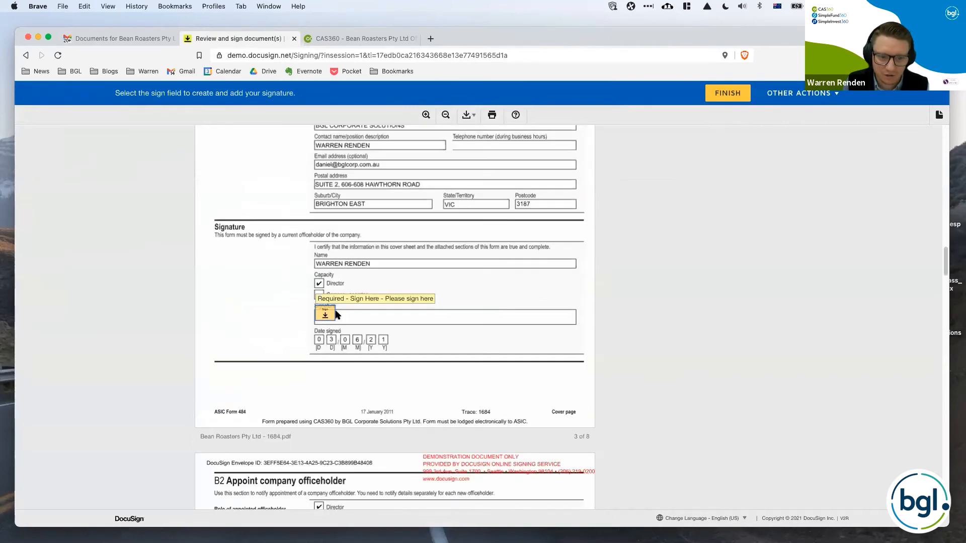
{"action": "left_click", "coordinate": [332, 315]}
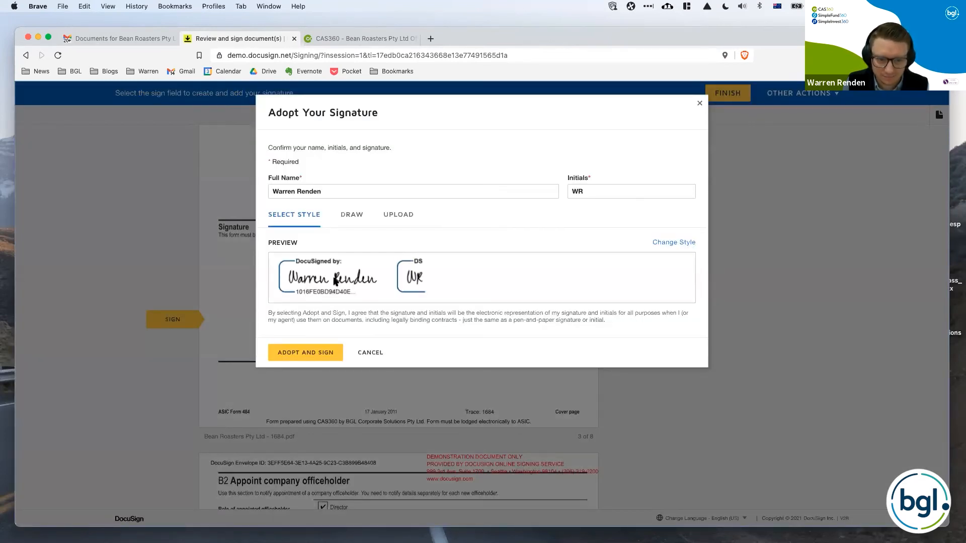
{"action": "left_click", "coordinate": [317, 353]}
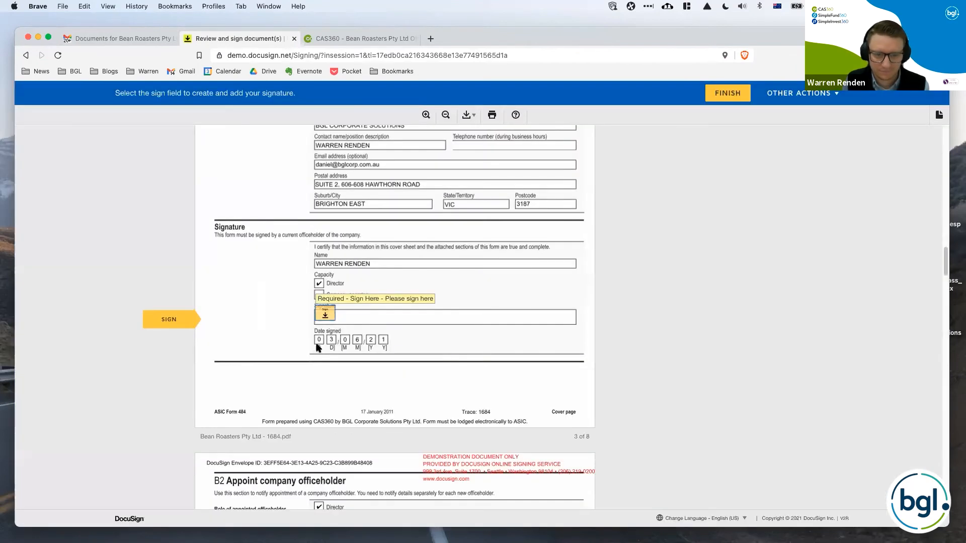
Sign the remaining required signature fields, including the one on page 8, and finish the signing.
{"action": "left_click", "coordinate": [332, 326]}
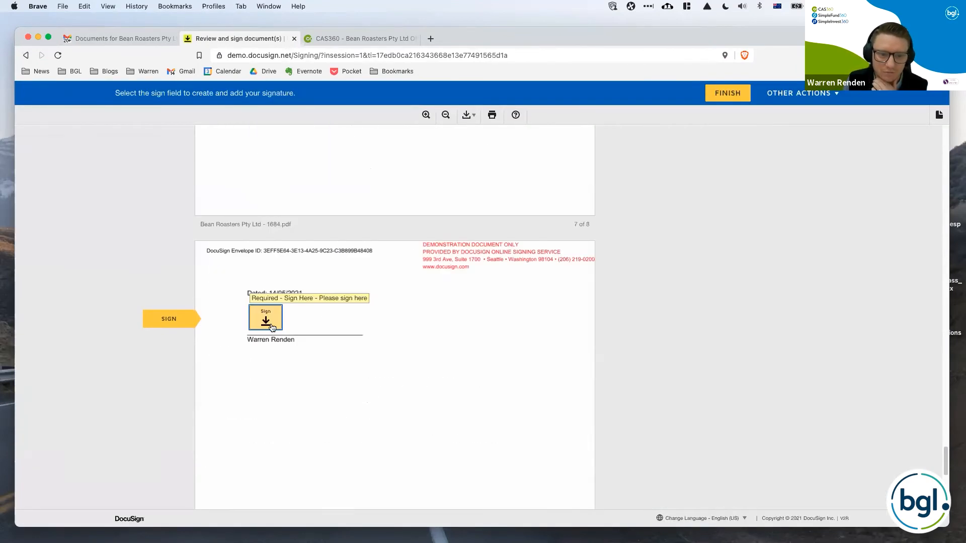
{"action": "left_click", "coordinate": [280, 322]}
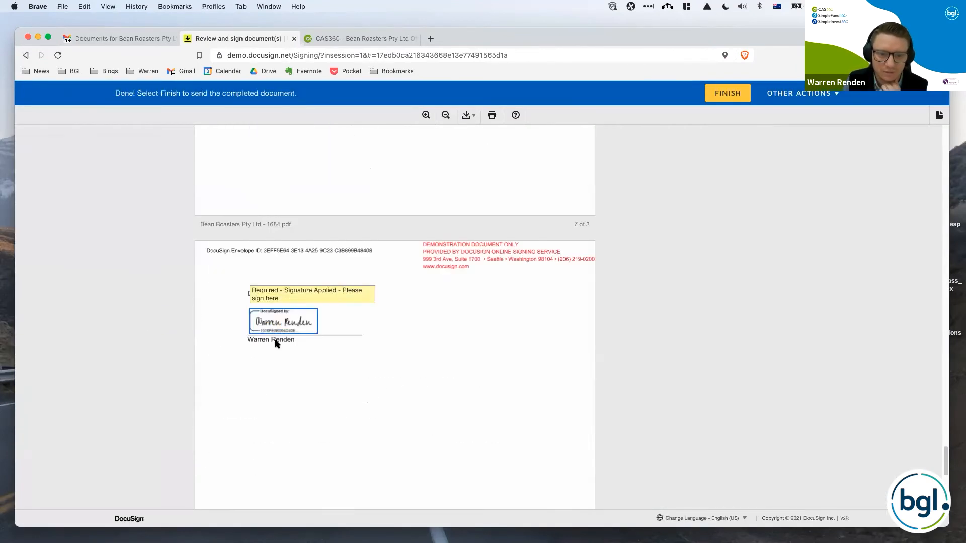
{"action": "left_click", "coordinate": [714, 97]}
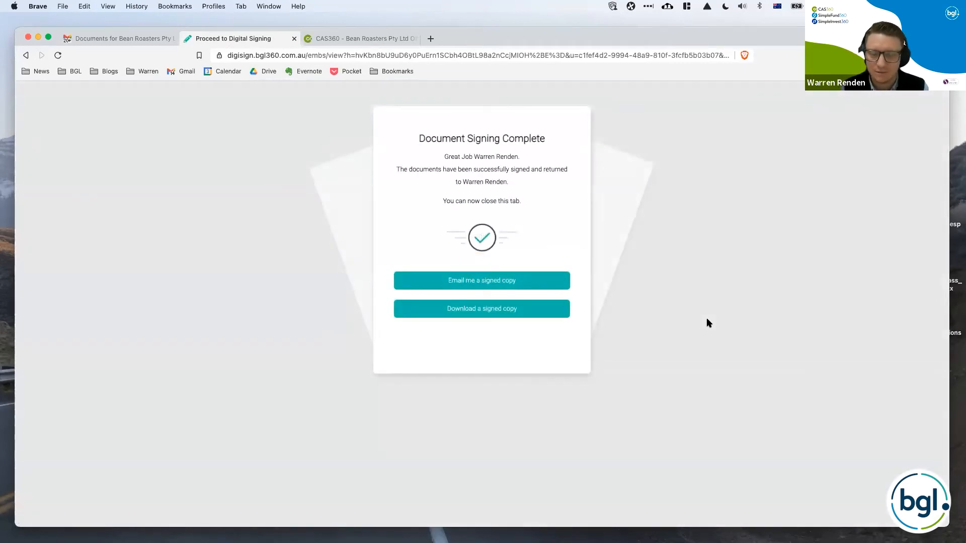
Request an emailed copy of the signed documents and download a signed copy.
{"action": "left_click", "coordinate": [518, 290]}
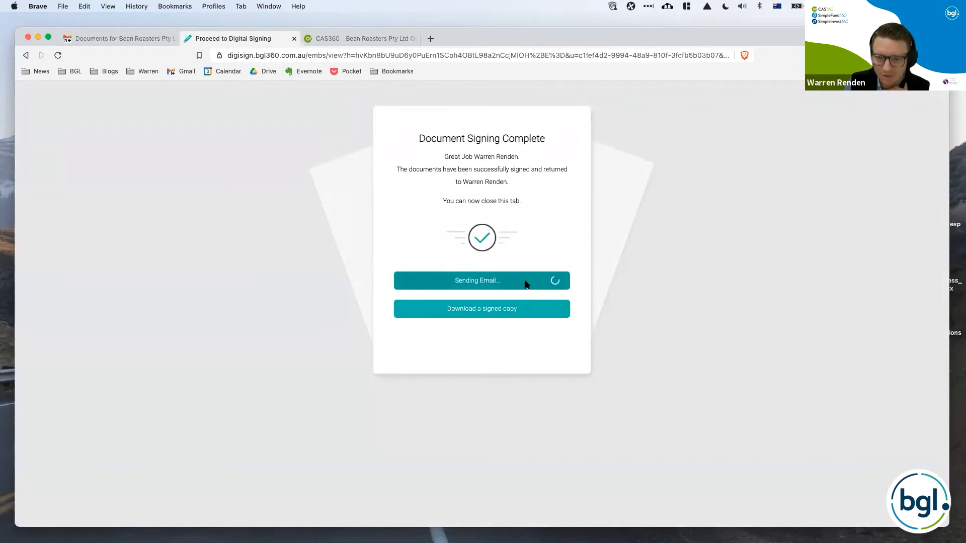
{"action": "left_click", "coordinate": [527, 316]}
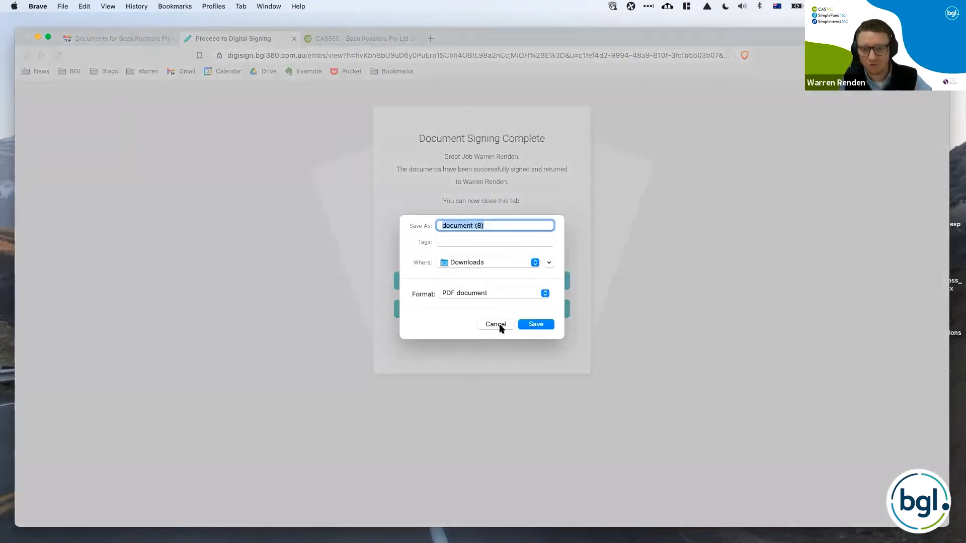
{"action": "left_click", "coordinate": [502, 325]}
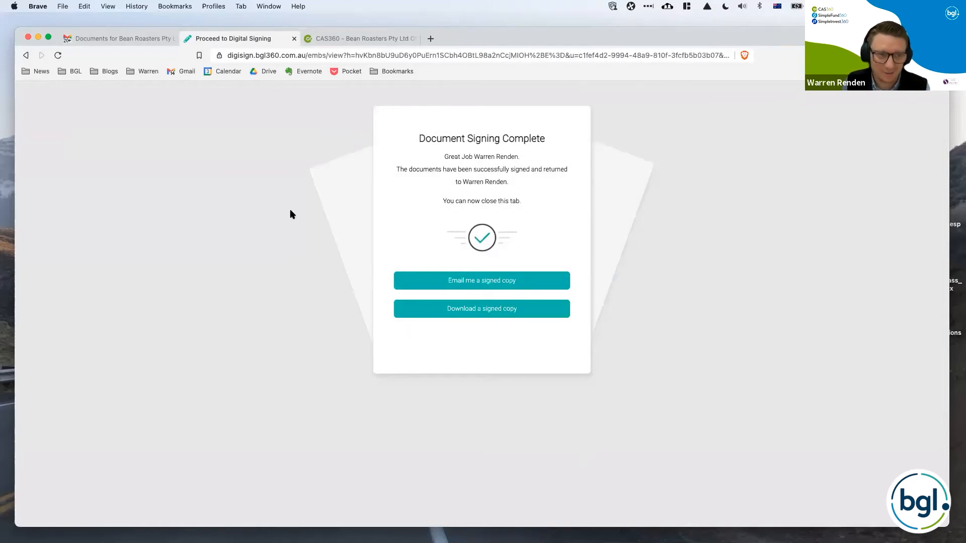
Return to CAS360 and open the attachments of the digitally signed Bean Roasters Pty Ltd documents from the unread notifications.
{"action": "left_click", "coordinate": [145, 38]}
{"action": "key", "text": "super+3"}
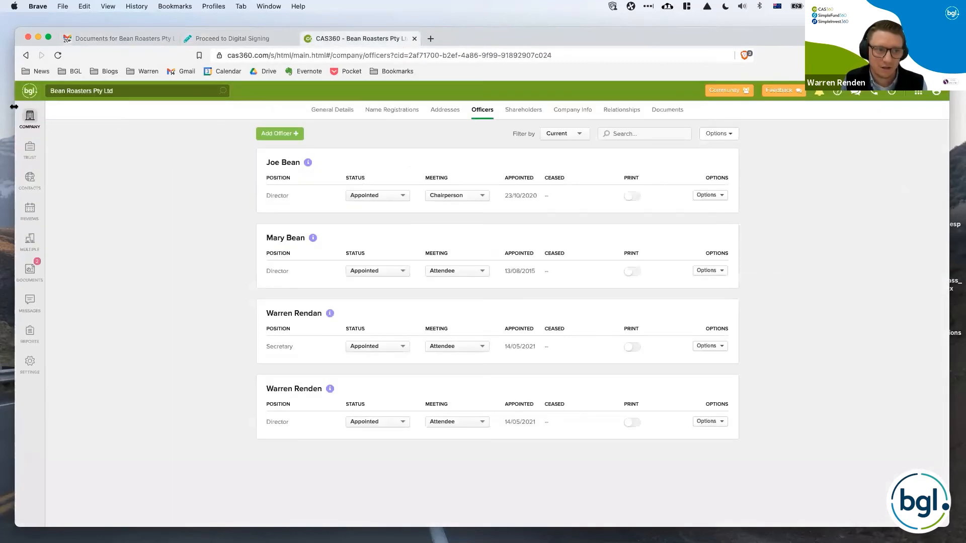
{"action": "left_click", "coordinate": [30, 117]}
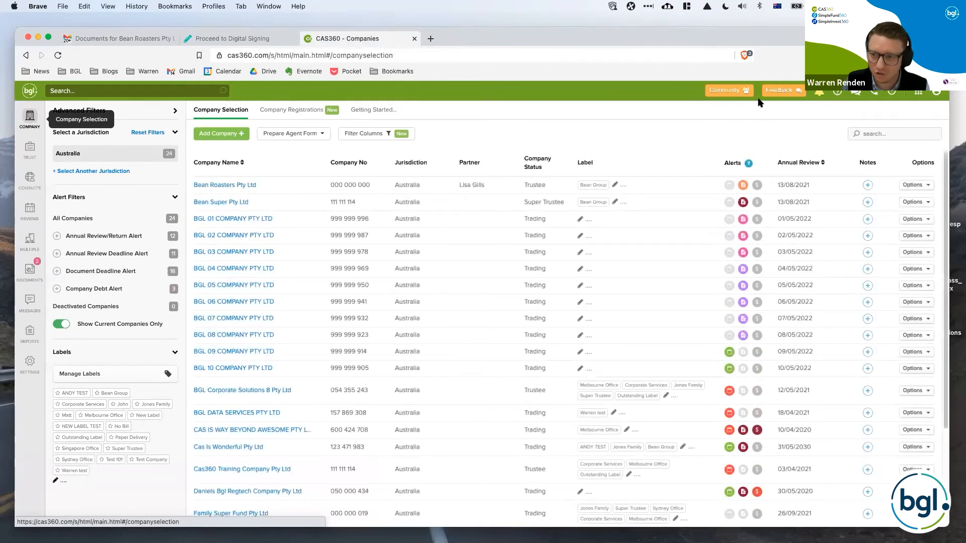
{"action": "left_click", "coordinate": [820, 93]}
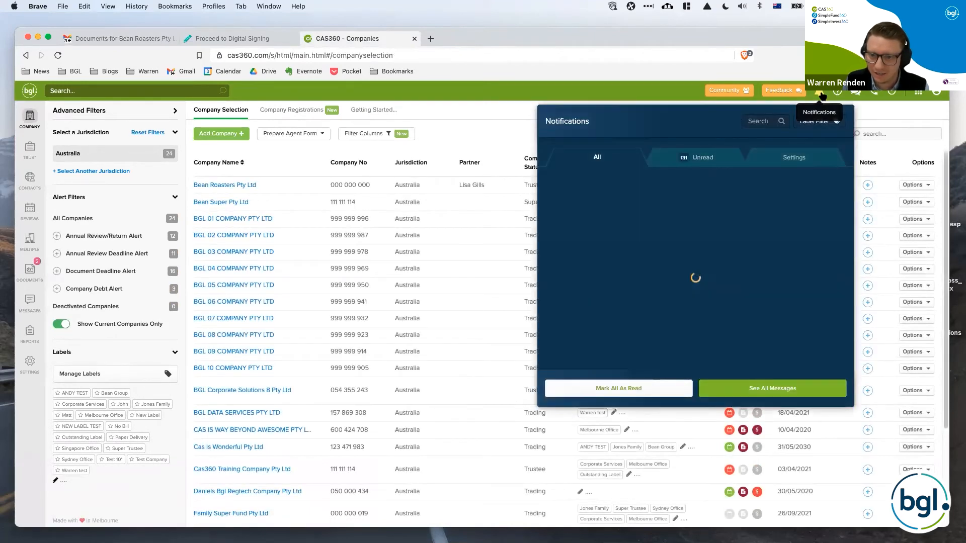
{"action": "left_click", "coordinate": [714, 157]}
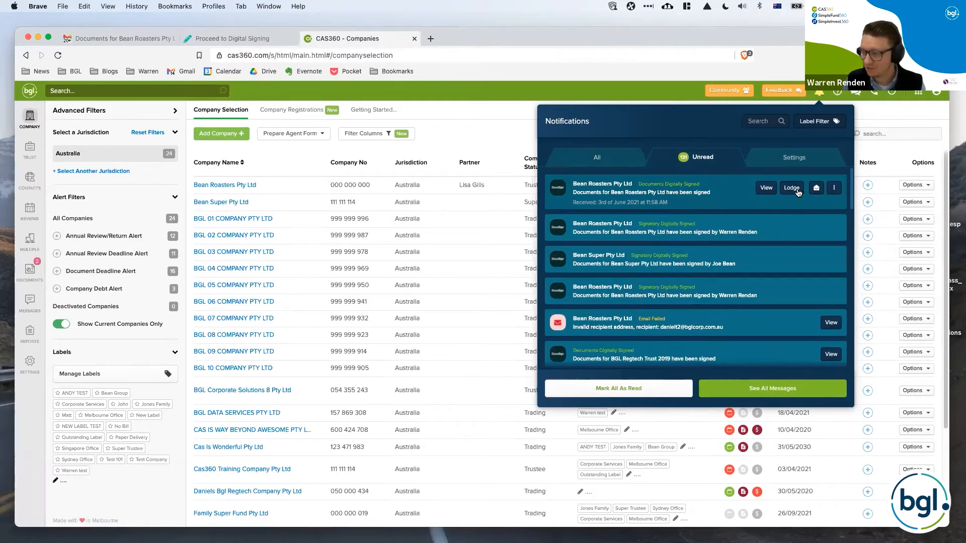
{"action": "left_click", "coordinate": [769, 191]}
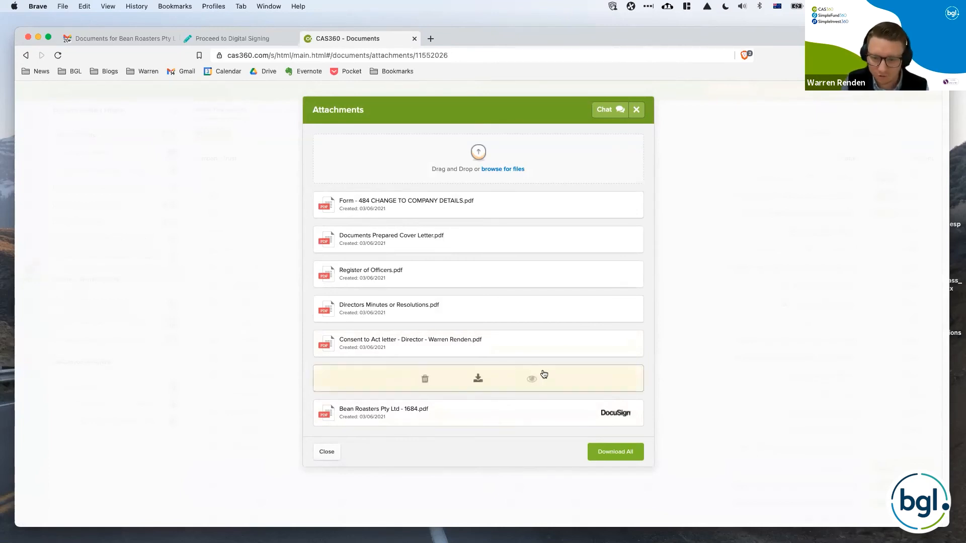
View the attached DocuSign certificate of completion and return to the attachments list.
{"action": "left_click", "coordinate": [532, 380]}
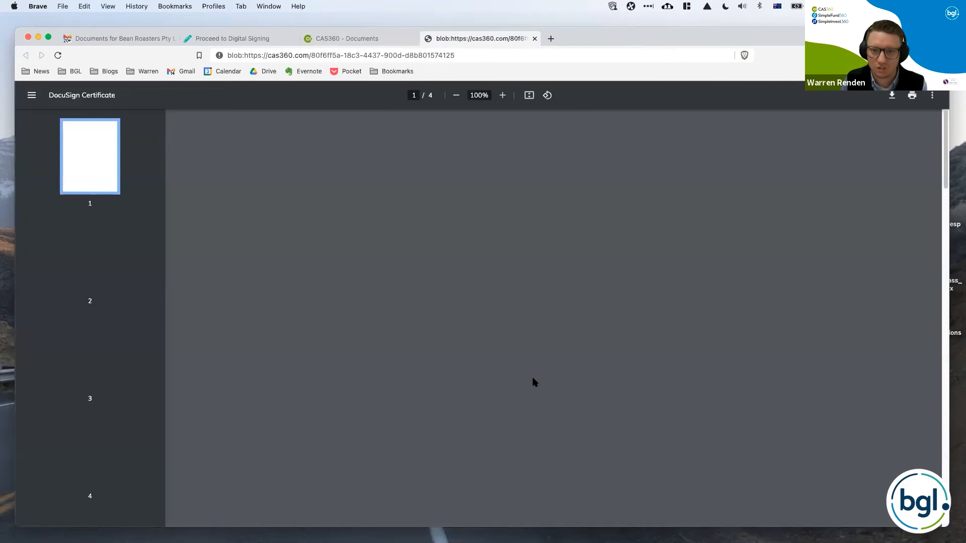
{"action": "scroll", "coordinate": [568, 373], "scroll_direction": "down", "scroll_amount": 1}
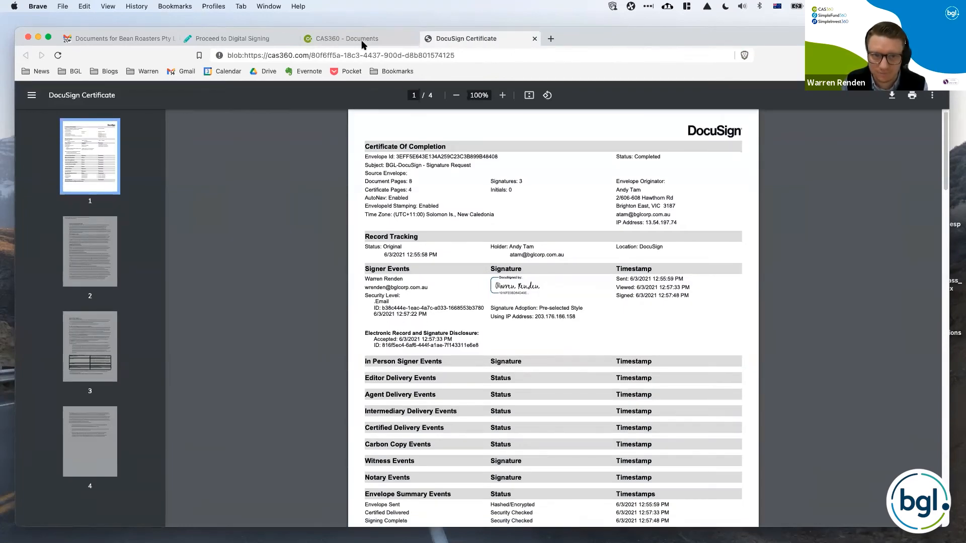
{"action": "left_click", "coordinate": [347, 38]}
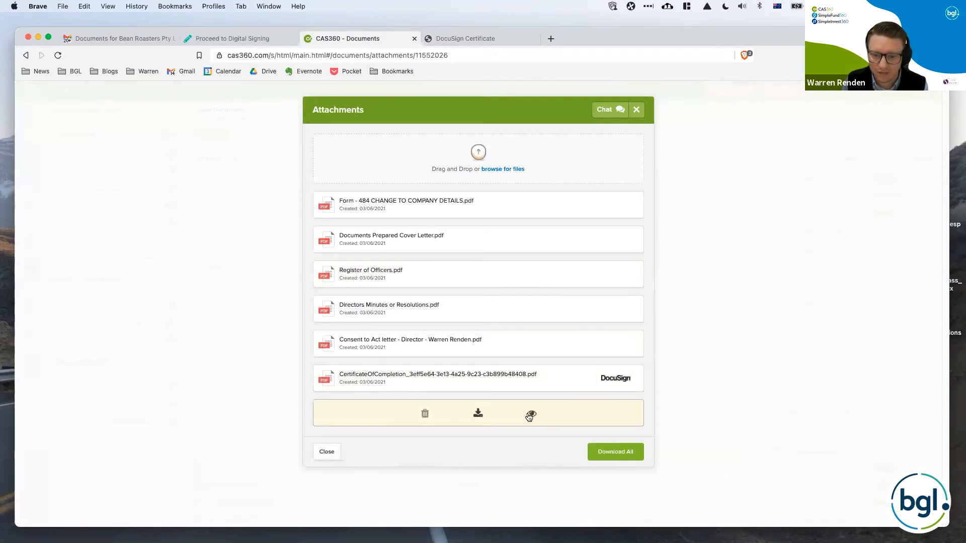
Review the signature on Form 484 in Bean Roasters Pty Ltd - 1684.pdf, then close the attachments in CAS360.
{"action": "left_click", "coordinate": [530, 414]}
{"action": "scroll", "coordinate": [564, 381], "scroll_direction": "down", "scroll_amount": 3}
{"action": "scroll", "coordinate": [563, 381], "scroll_direction": "down", "scroll_amount": 15}
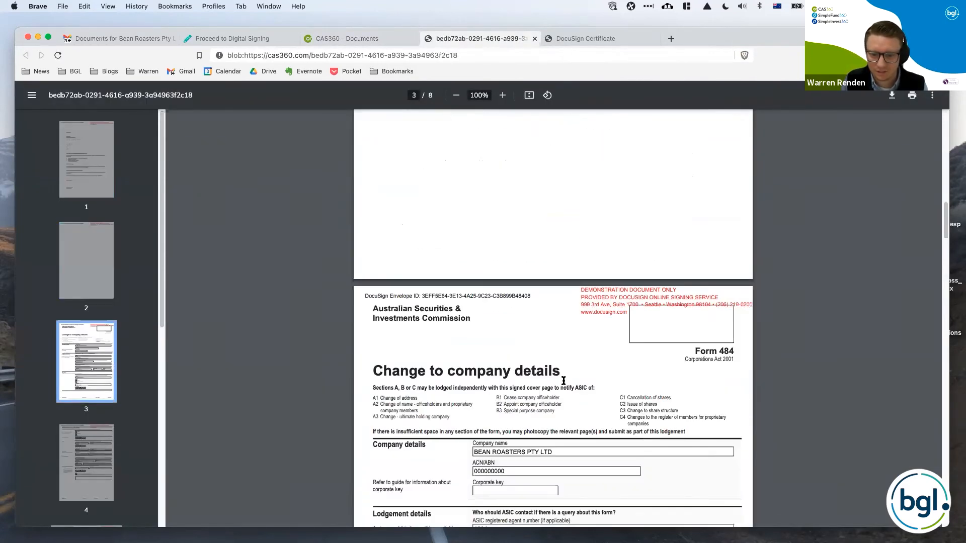
{"action": "scroll", "coordinate": [564, 381], "scroll_direction": "down", "scroll_amount": 10}
{"action": "scroll", "coordinate": [529, 405], "scroll_direction": "up", "scroll_amount": 4}
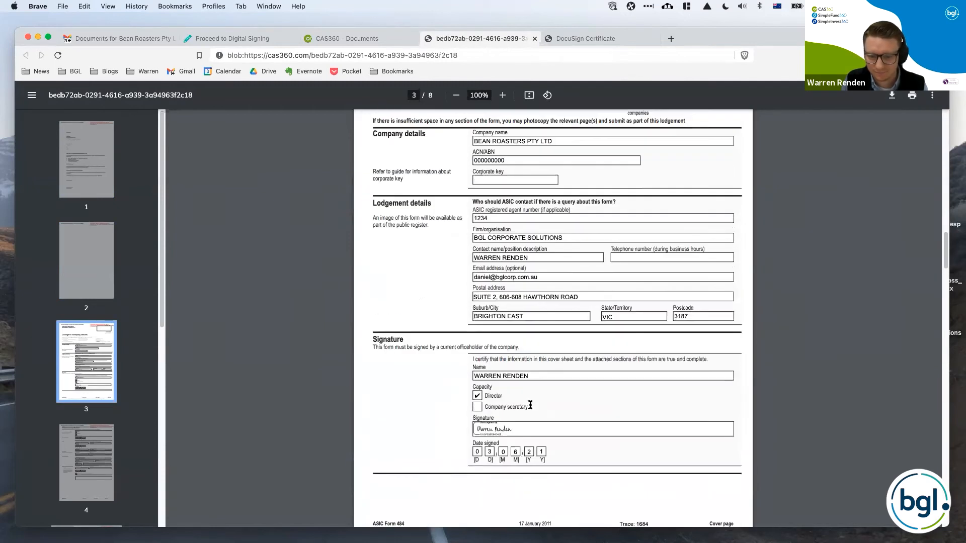
{"action": "scroll", "coordinate": [602, 500], "scroll_direction": "up", "scroll_amount": 1}
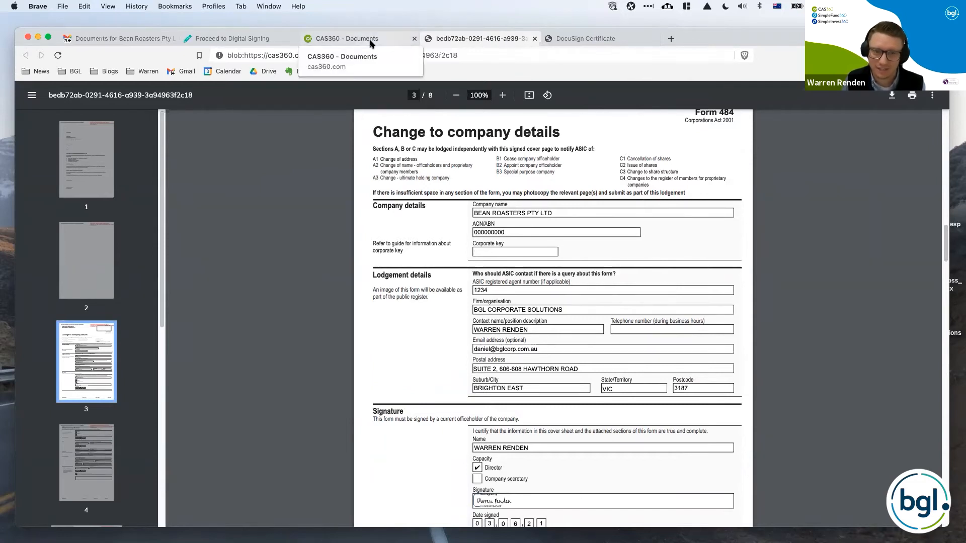
{"action": "left_click", "coordinate": [353, 42]}
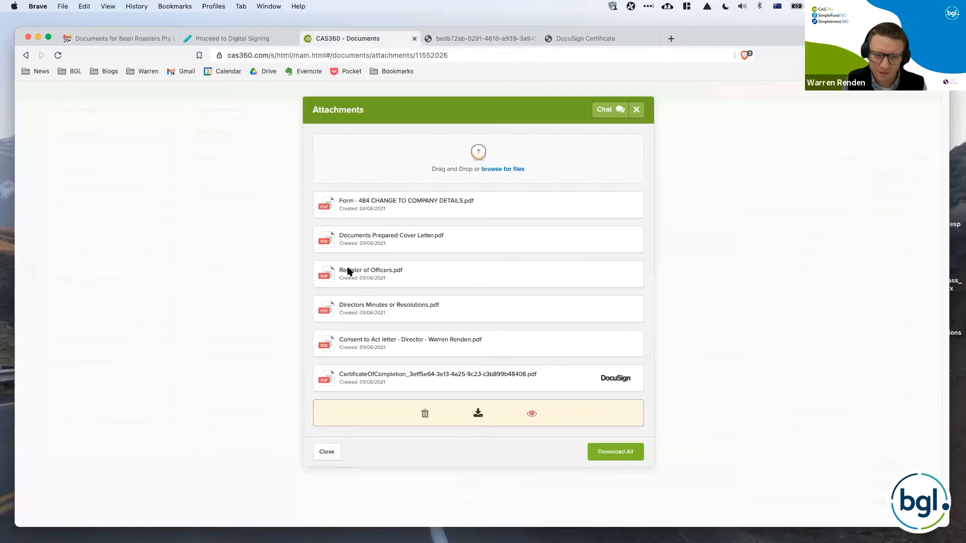
{"action": "left_click", "coordinate": [334, 454]}
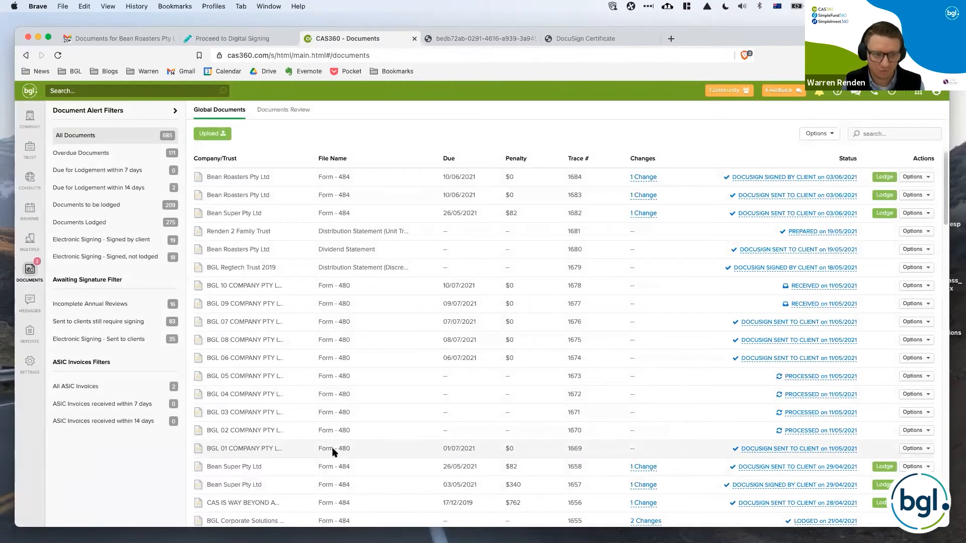
From the company list's lodgement alert, preview and email a signing reminder for Bean Roasters Pty Ltd's Form 484 with trace number 1683.
{"action": "left_click", "coordinate": [35, 112]}
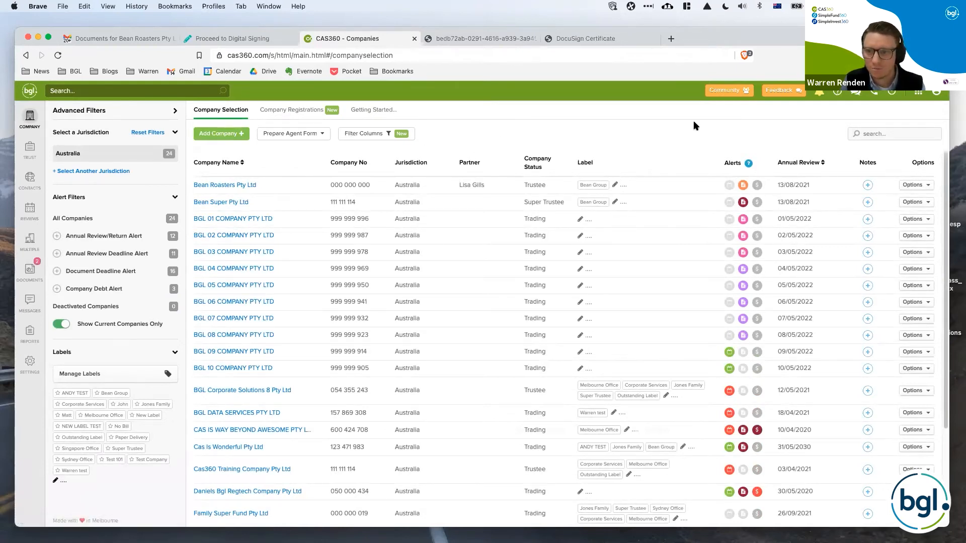
{"action": "left_click", "coordinate": [743, 185]}
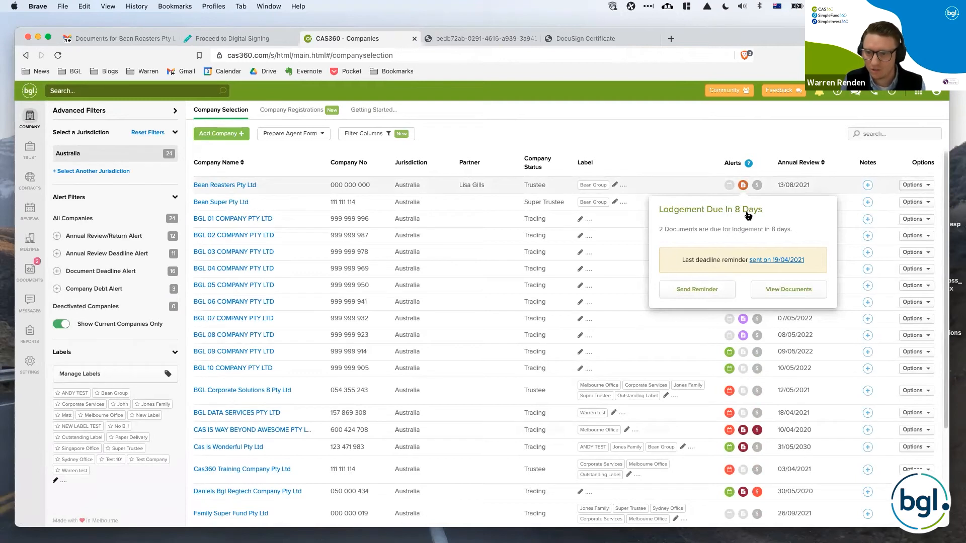
{"action": "left_click", "coordinate": [726, 288]}
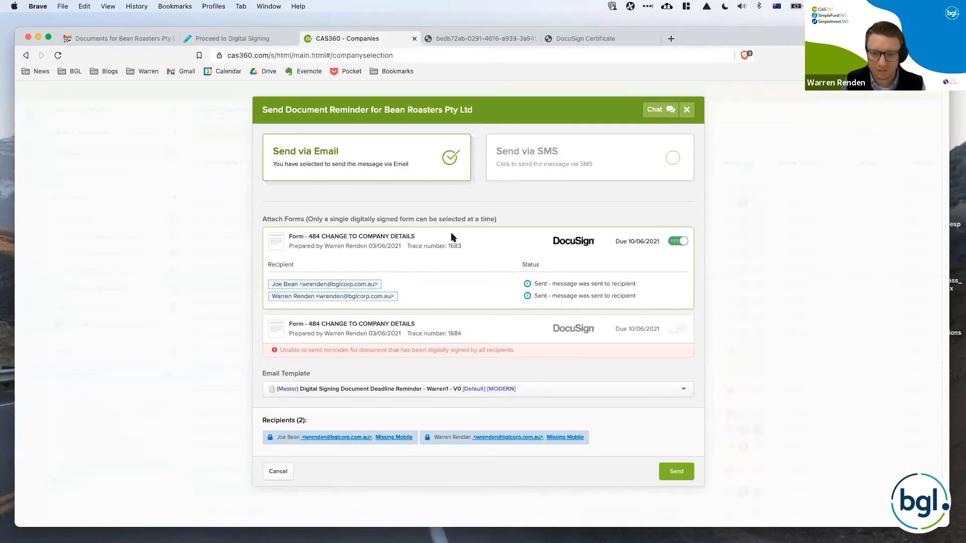
{"action": "left_click", "coordinate": [676, 472]}
{"action": "scroll", "coordinate": [627, 395], "scroll_direction": "up", "scroll_amount": 5}
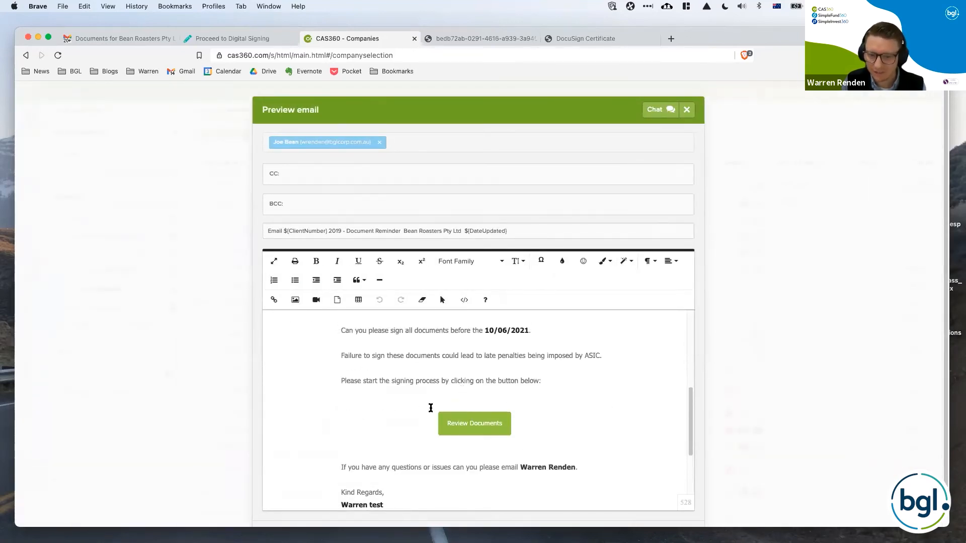
{"action": "scroll", "coordinate": [535, 428], "scroll_direction": "down", "scroll_amount": 10}
{"action": "left_click", "coordinate": [673, 496]}
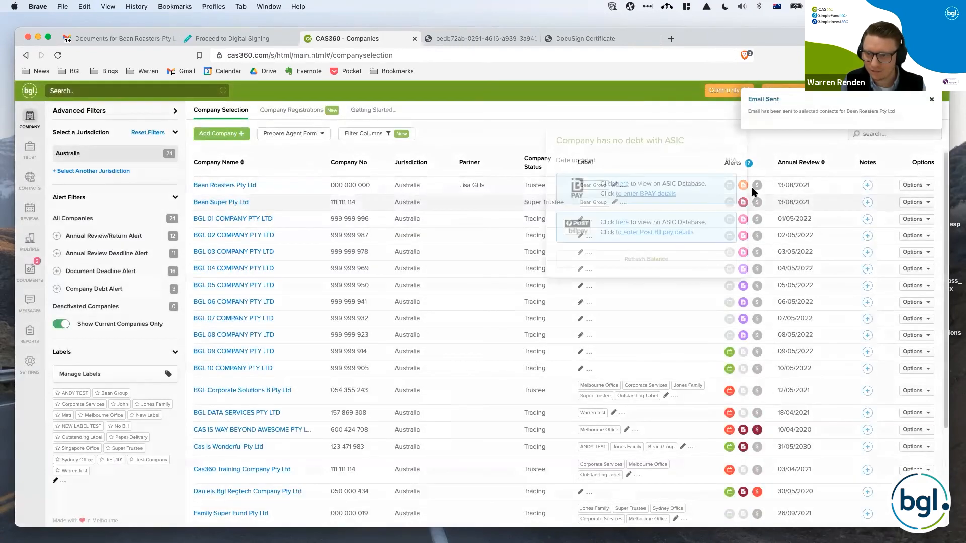
Start an SMS reminder for Bean Super Pty Ltd's Form 484, trace number 1658, and open the recipient's contact details for editing.
{"action": "mouse_move", "coordinate": [744, 204]}
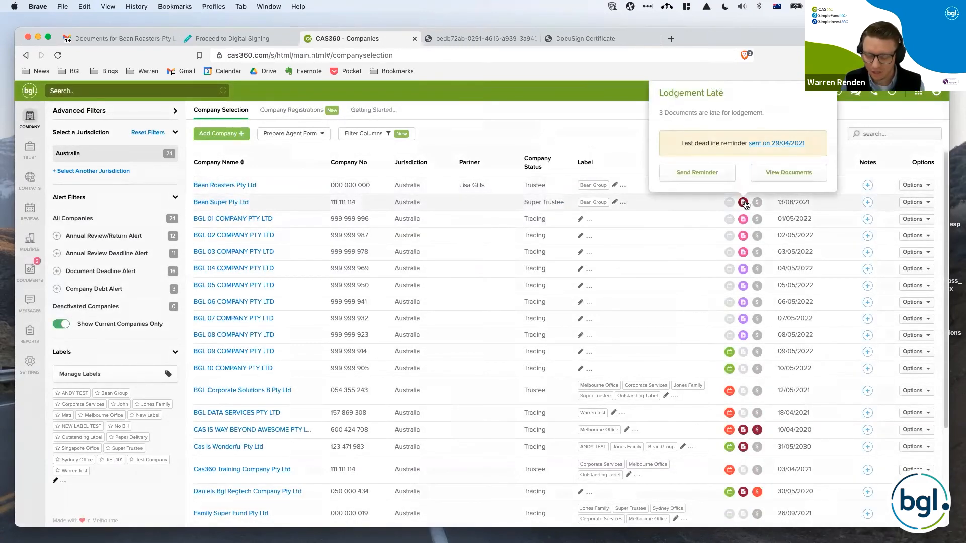
{"action": "left_click", "coordinate": [724, 179]}
{"action": "left_click", "coordinate": [678, 288]}
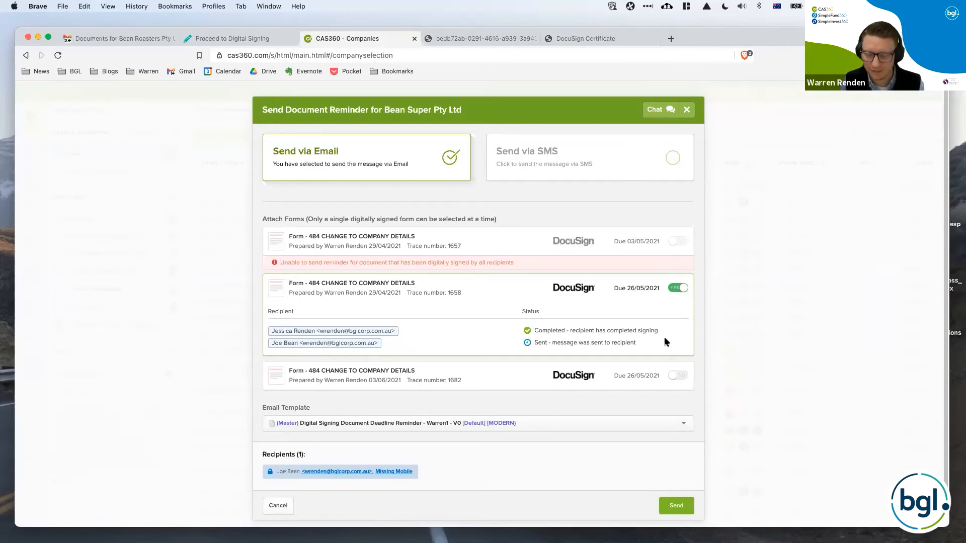
{"action": "left_click", "coordinate": [618, 171]}
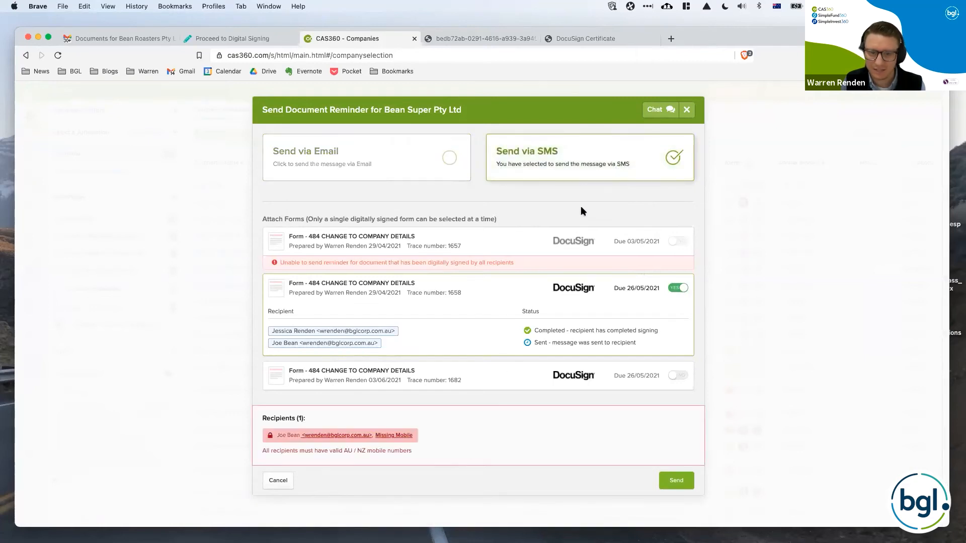
{"action": "left_click", "coordinate": [412, 437]}
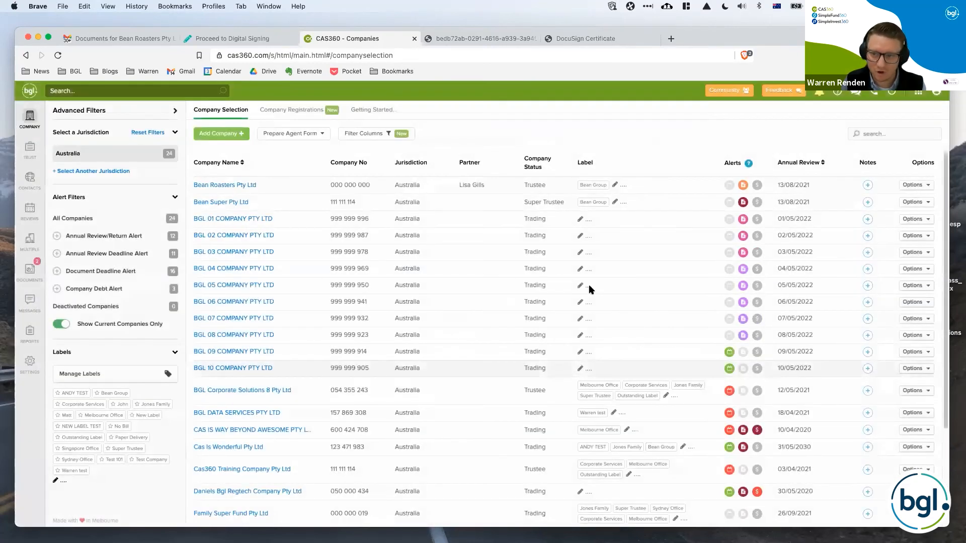
Reopen Bean Super Pty Ltd's document reminder, choose SMS delivery with the trace 1658 form, and cancel it without sending.
{"action": "mouse_move", "coordinate": [745, 203]}
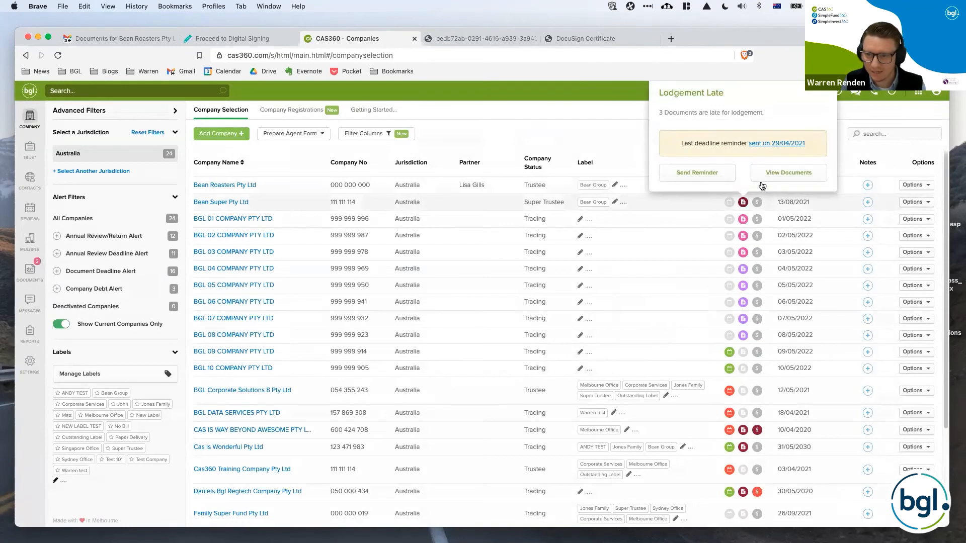
{"action": "left_click", "coordinate": [725, 176]}
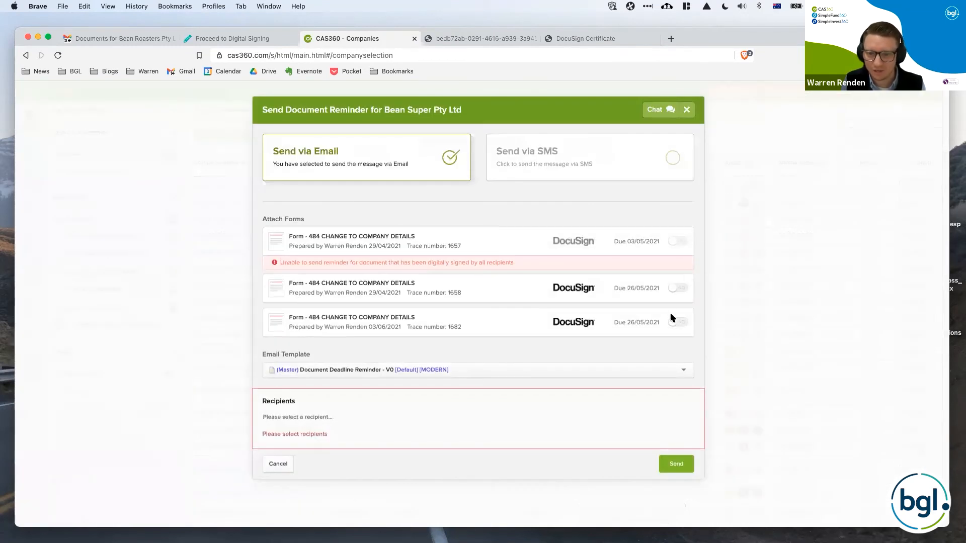
{"action": "left_click", "coordinate": [672, 171]}
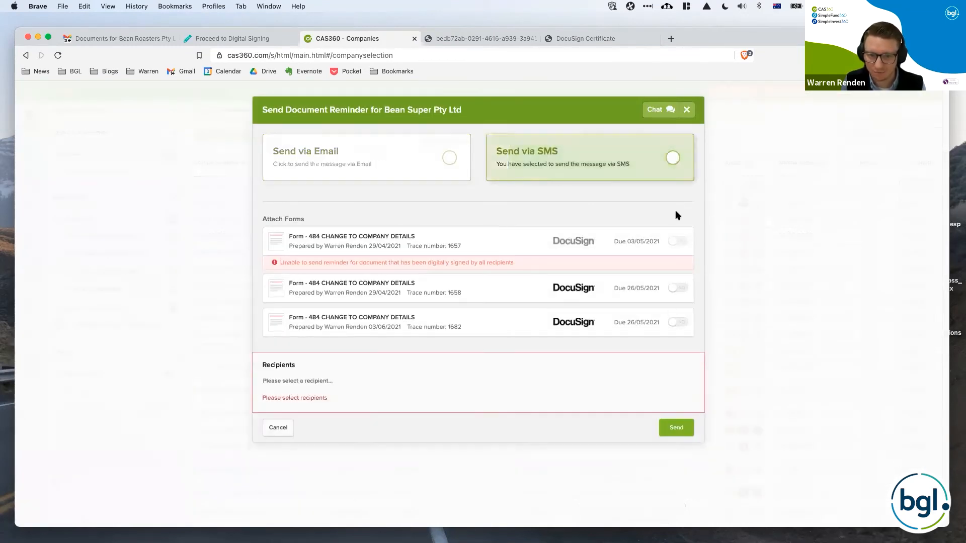
{"action": "left_click", "coordinate": [676, 288]}
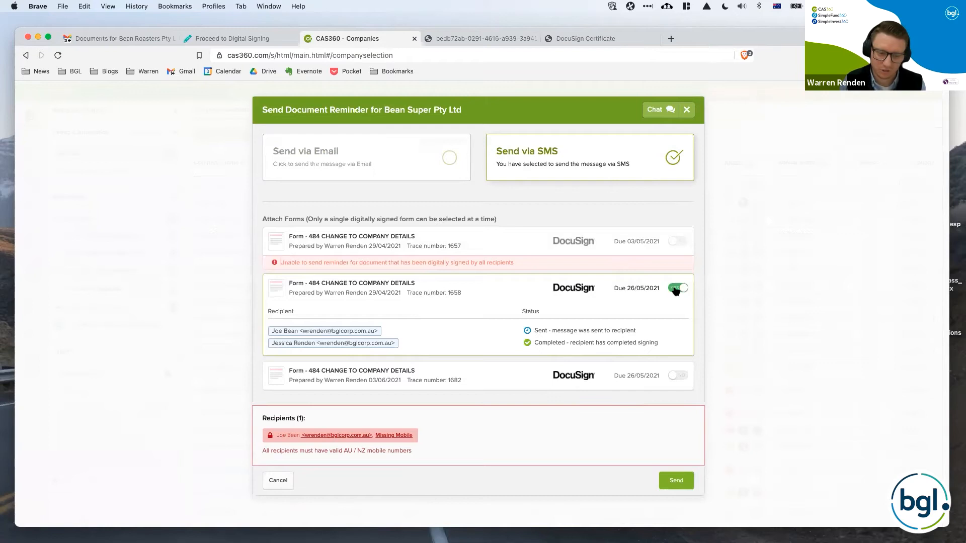
{"action": "left_click", "coordinate": [278, 482]}
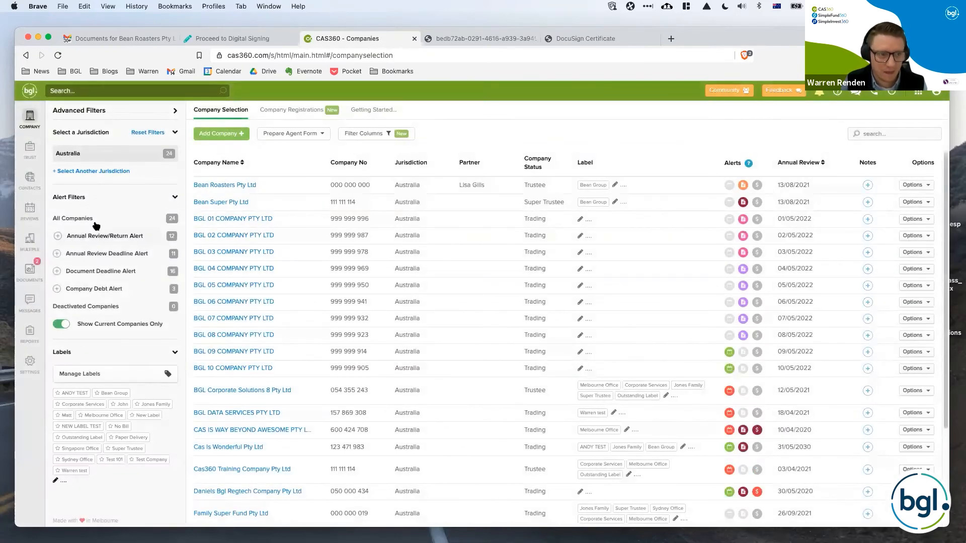
Filter the global documents by Electronic Signing - Sent to clients and review them, then filter by Electronic Signing - Signed by client.
{"action": "left_click", "coordinate": [29, 274]}
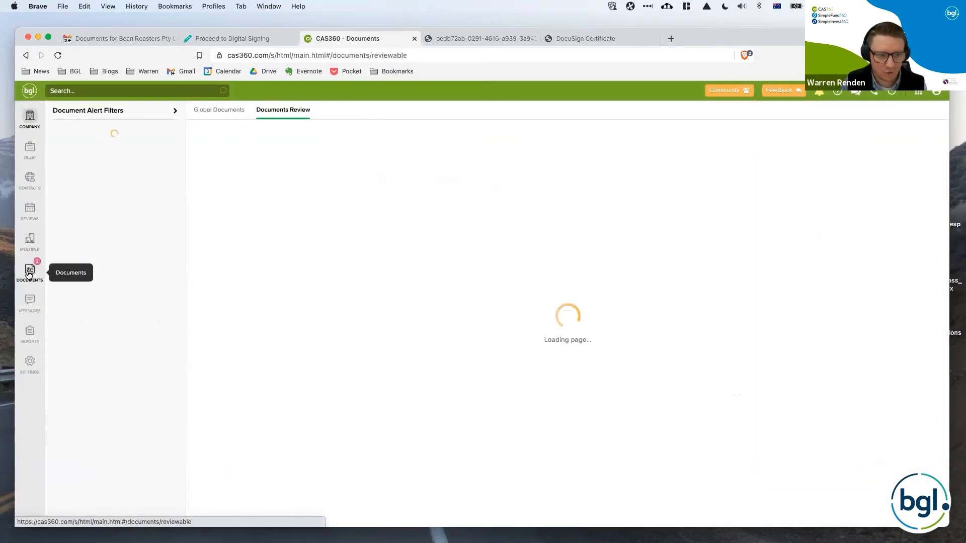
{"action": "left_click", "coordinate": [219, 111]}
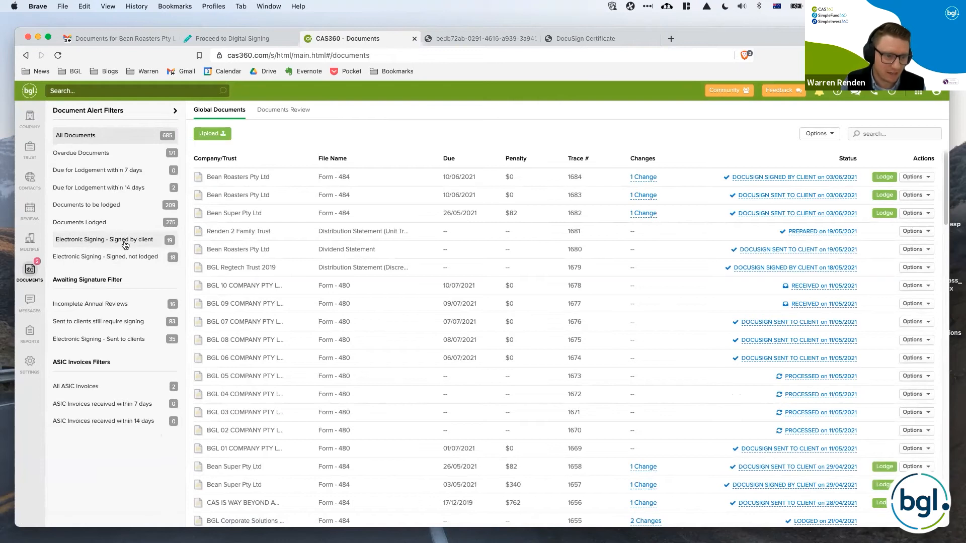
{"action": "left_click", "coordinate": [132, 341]}
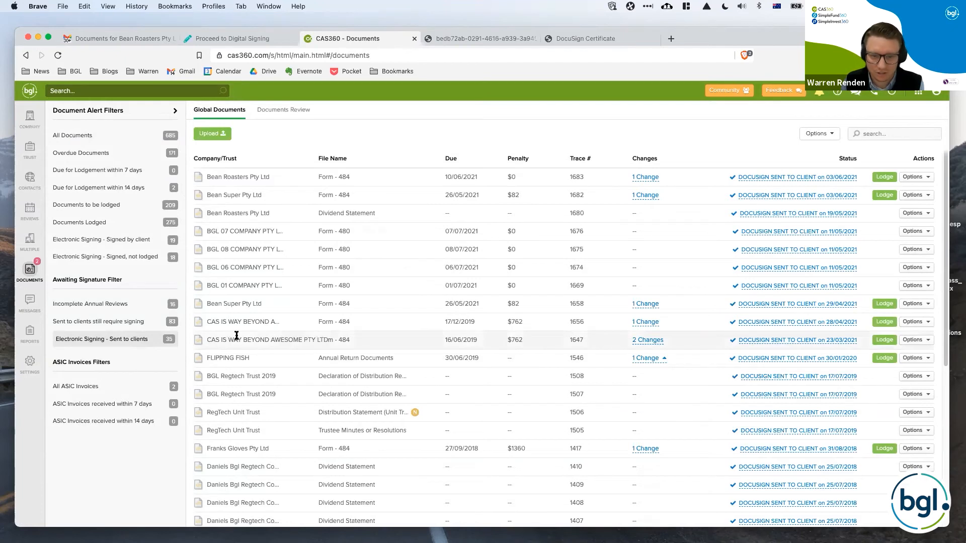
{"action": "scroll", "coordinate": [236, 335], "scroll_direction": "down", "scroll_amount": 3}
{"action": "scroll", "coordinate": [237, 336], "scroll_direction": "up", "scroll_amount": 3}
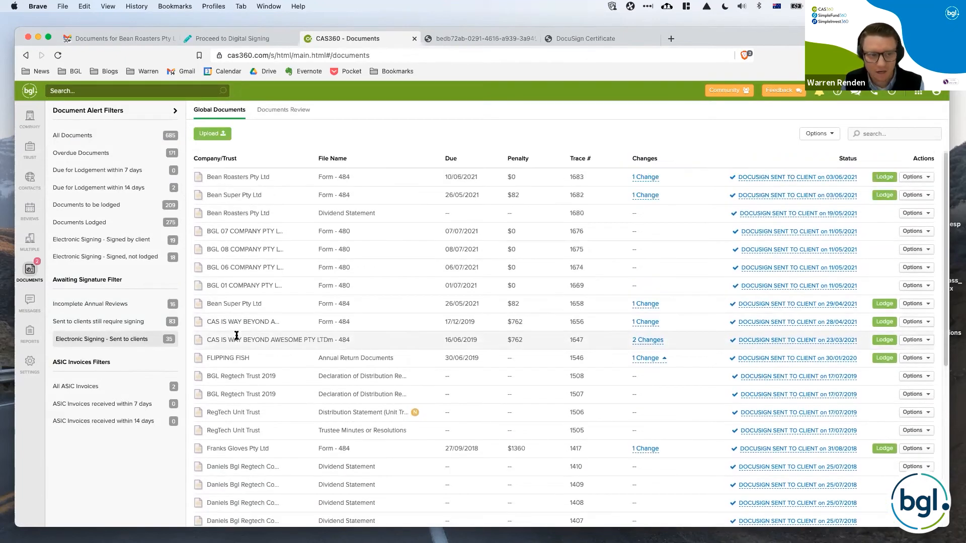
{"action": "left_click", "coordinate": [96, 242]}
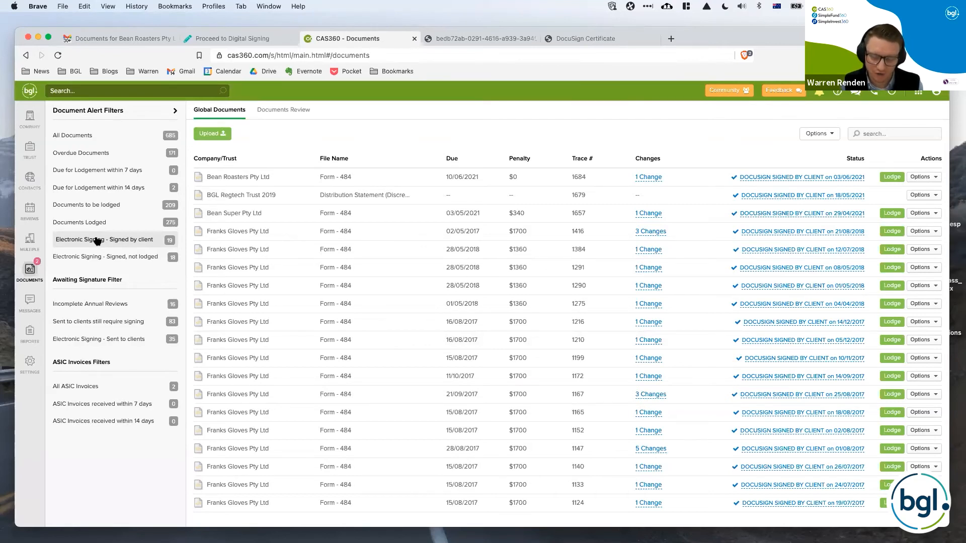
Switch to PowerPoint, resume the slide show at slide 16 and advance to the DocuSign and Simple Fund 360 / Simple Invest 360 slide.
{"action": "mouse_move", "coordinate": [307, 541]}
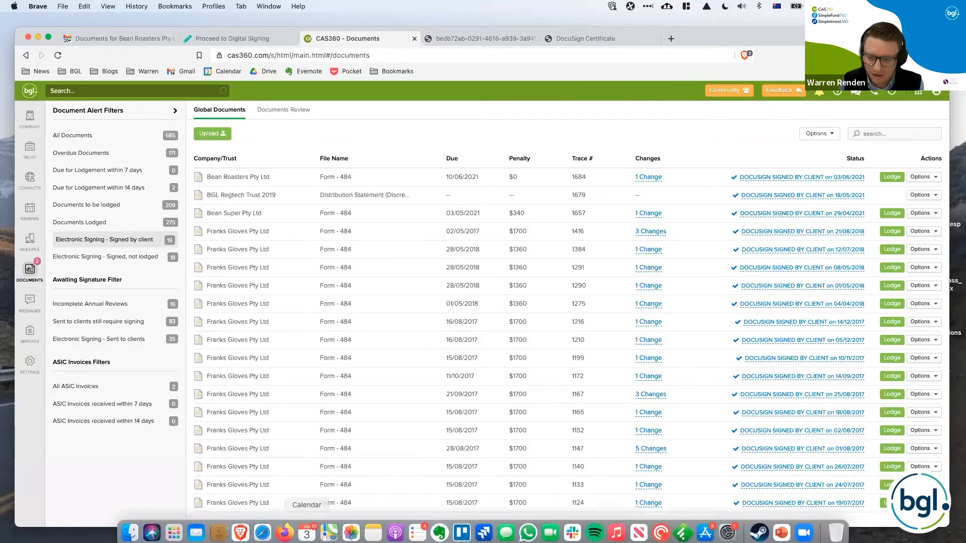
{"action": "left_click", "coordinate": [782, 529]}
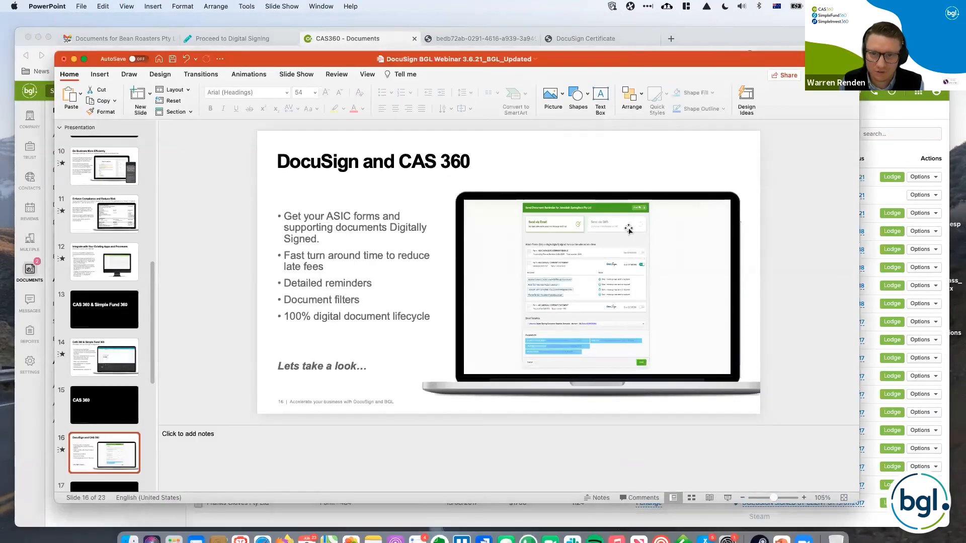
{"action": "left_click", "coordinate": [728, 499]}
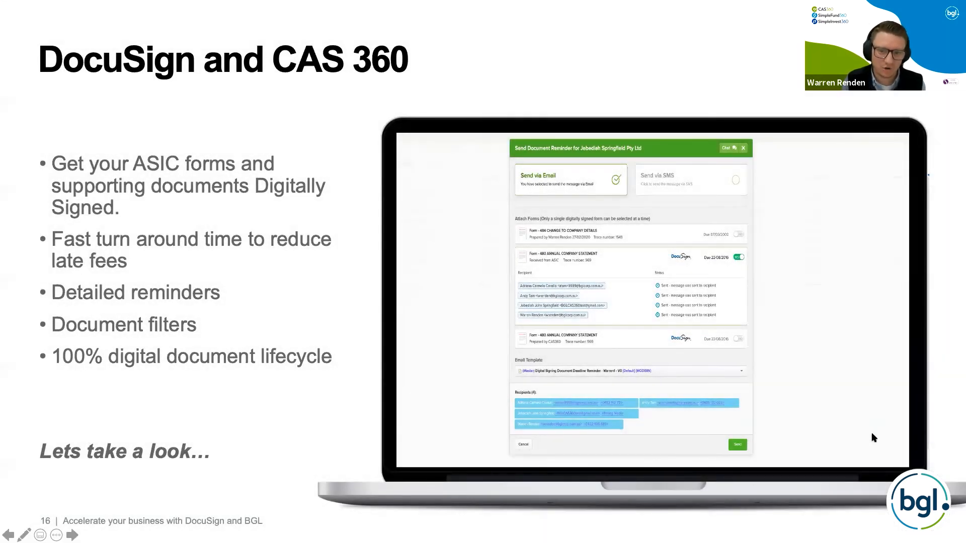
{"action": "key", "text": "Right"}
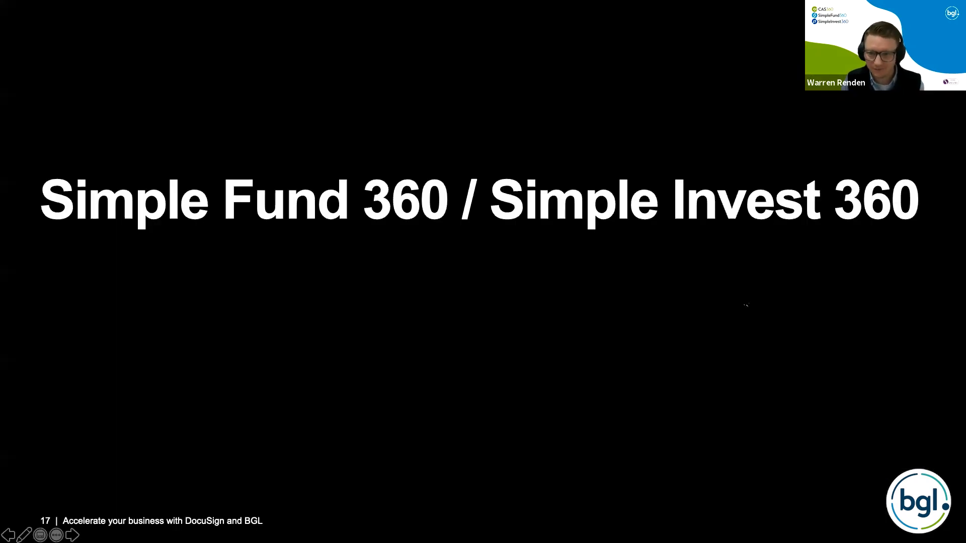
{"action": "key", "text": "Right"}
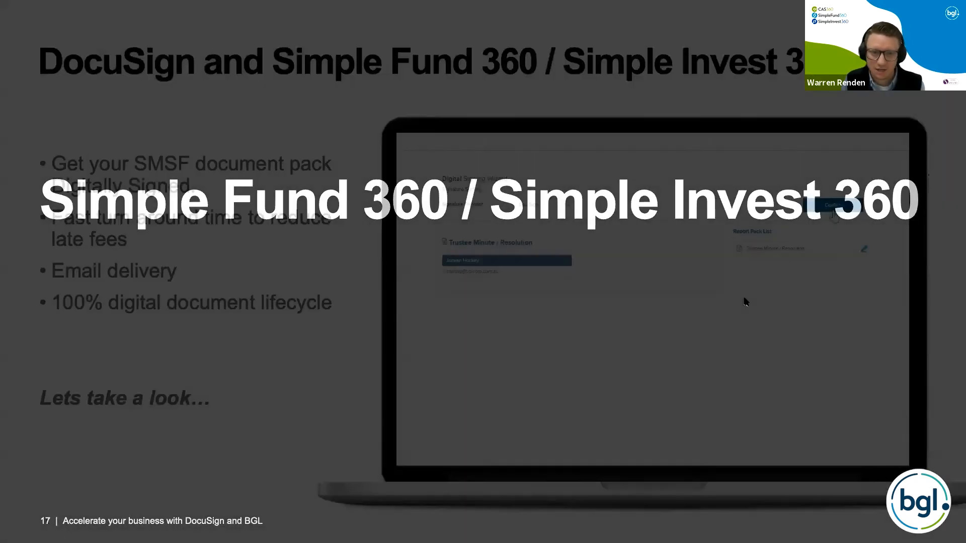
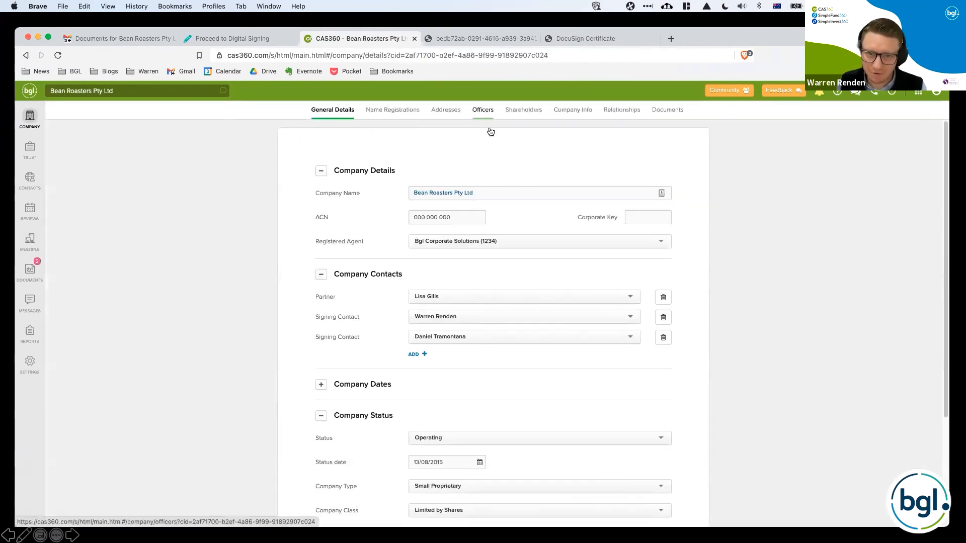
Open Bean Roasters Pty Ltd's officers and bring the Secretary's officer change into document production.
{"action": "left_click", "coordinate": [490, 131]}
{"action": "left_click", "coordinate": [633, 347]}
{"action": "left_click", "coordinate": [896, 513]}
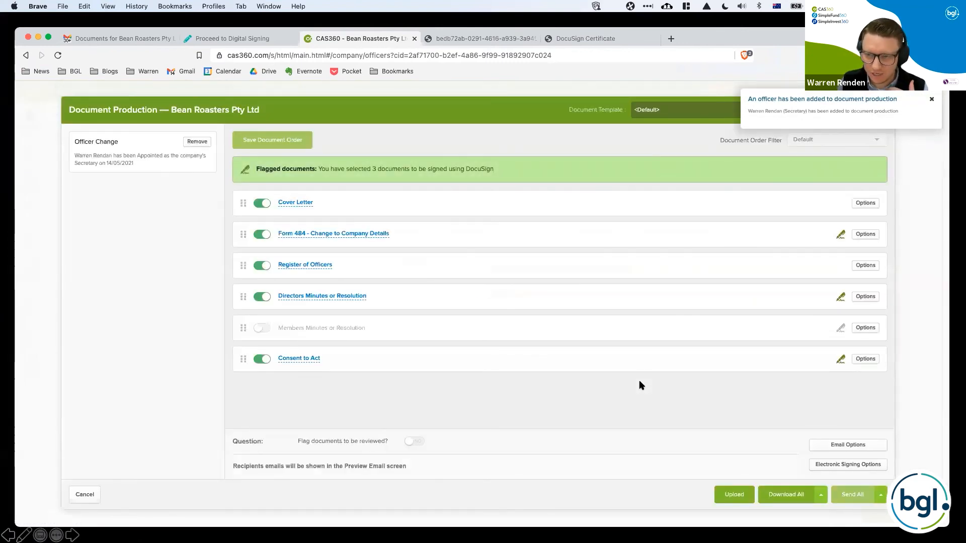
Preview the Form 484 - Change to Company Details and the Register of Officers, returning to document production after each.
{"action": "left_click", "coordinate": [388, 240]}
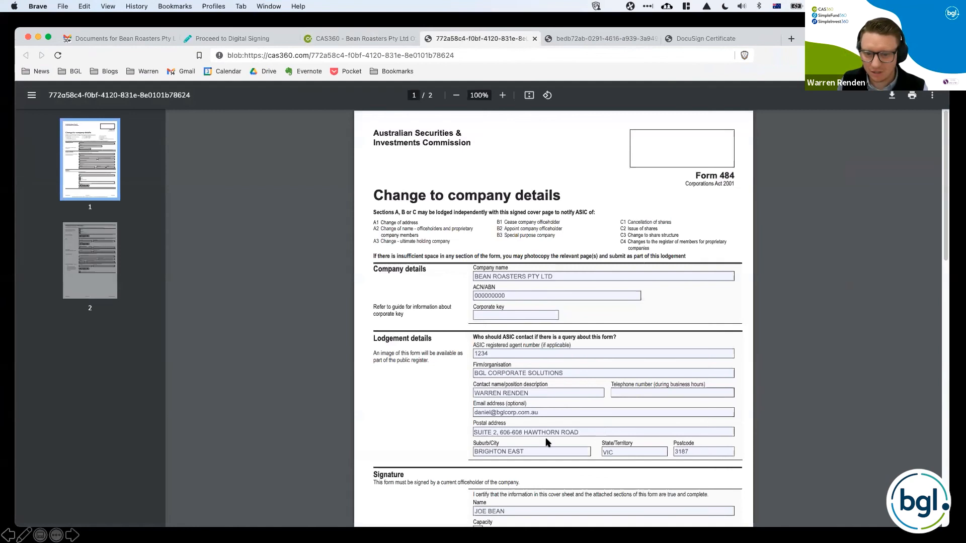
{"action": "scroll", "coordinate": [548, 442], "scroll_direction": "down", "scroll_amount": 5}
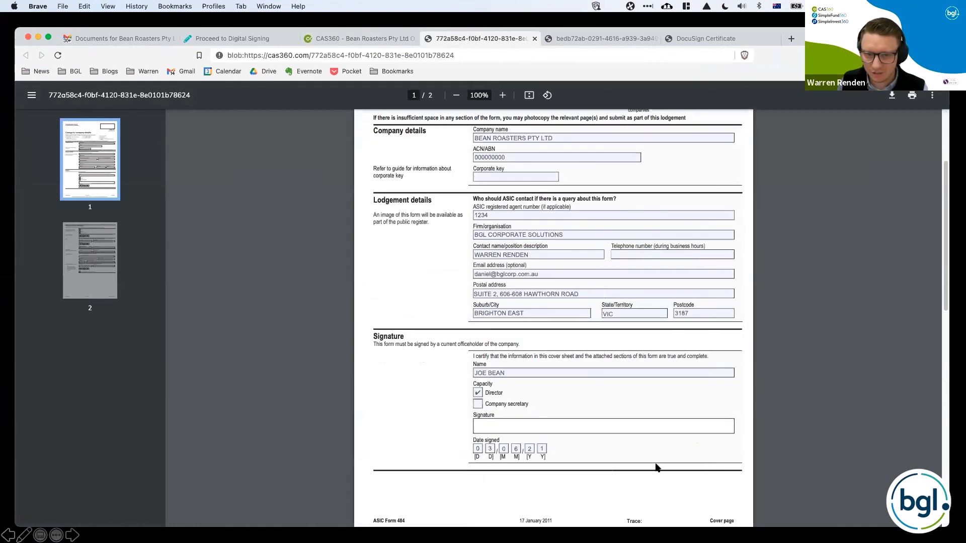
{"action": "left_click", "coordinate": [368, 42]}
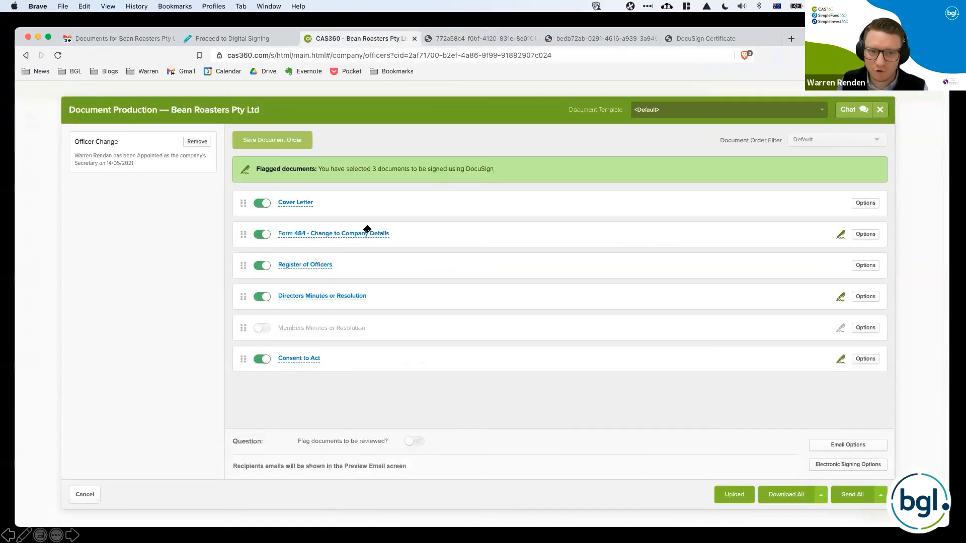
{"action": "left_click", "coordinate": [315, 266]}
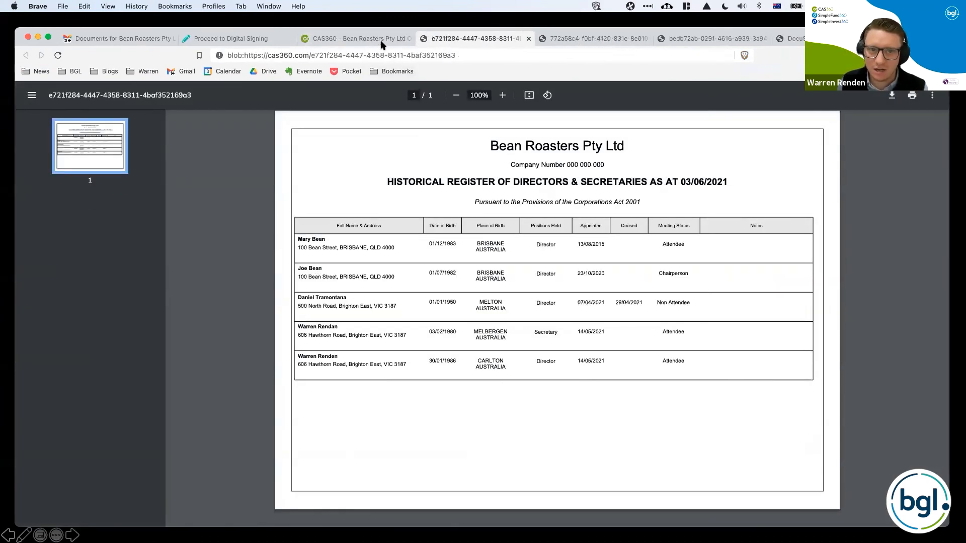
{"action": "left_click", "coordinate": [382, 45]}
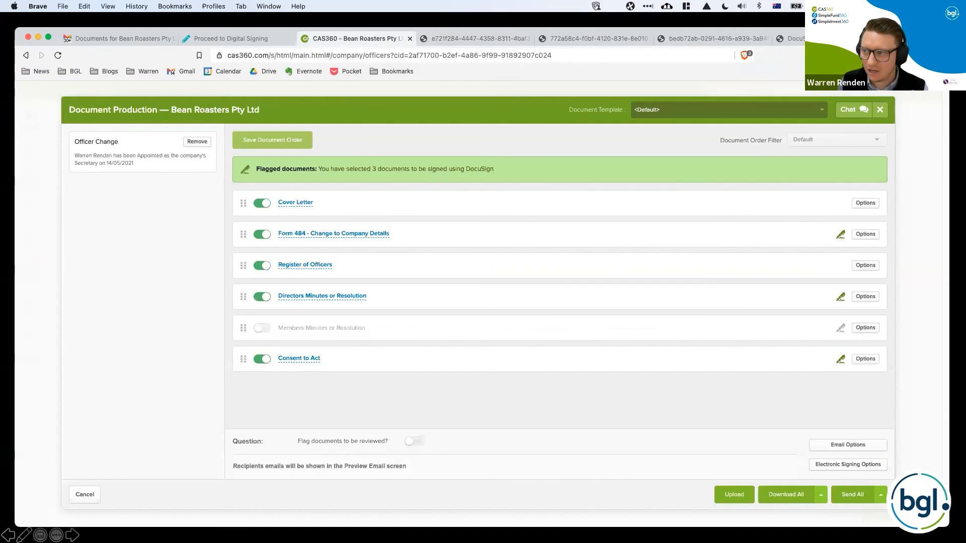
Examine the Form 484 signatory choices and the Directors Minutes or Resolution settings, cancelling both without changes.
{"action": "left_click", "coordinate": [868, 233]}
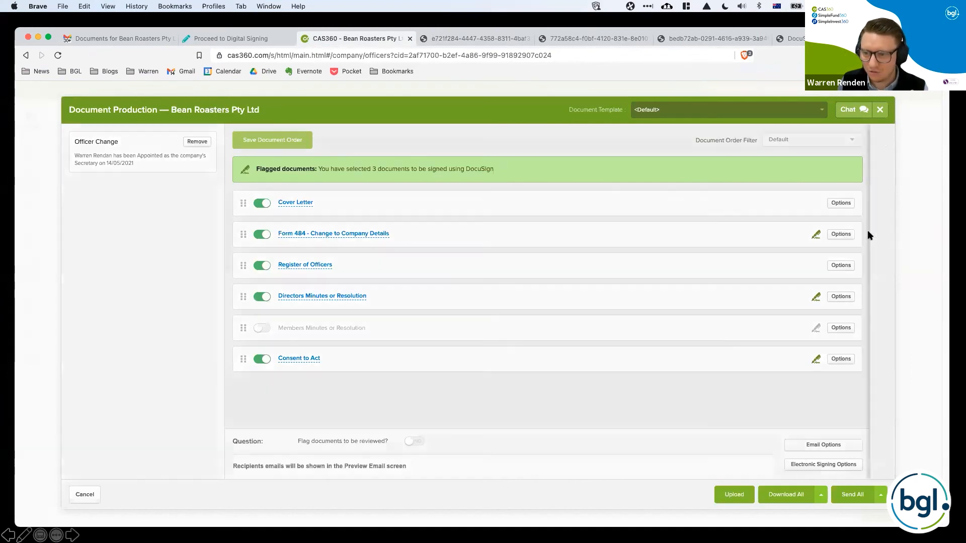
{"action": "left_click", "coordinate": [818, 295]}
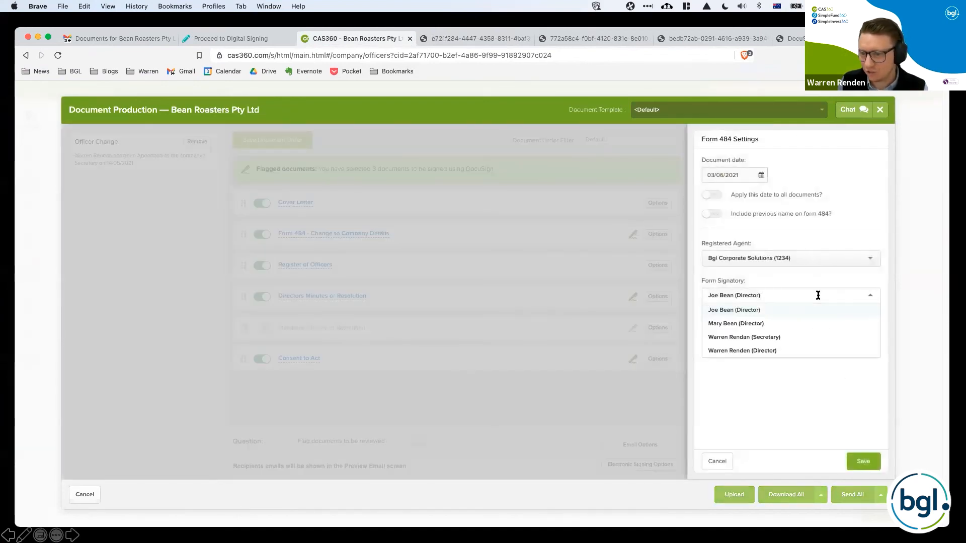
{"action": "left_click", "coordinate": [820, 297]}
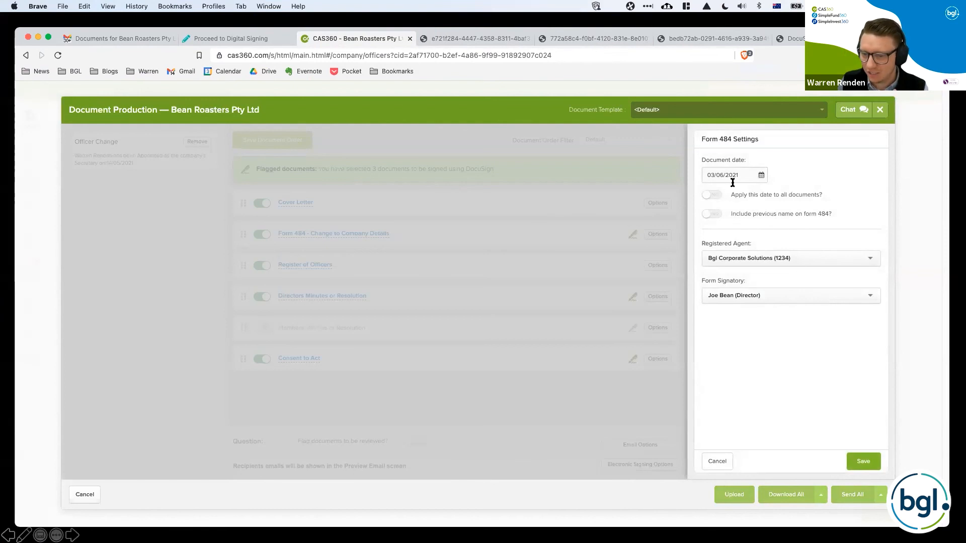
{"action": "left_click", "coordinate": [717, 461]}
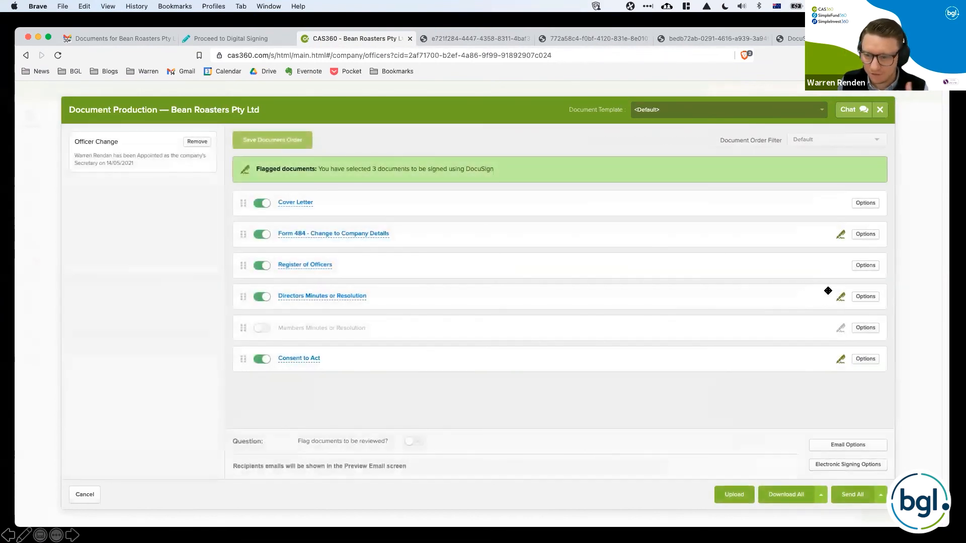
{"action": "left_click", "coordinate": [874, 297]}
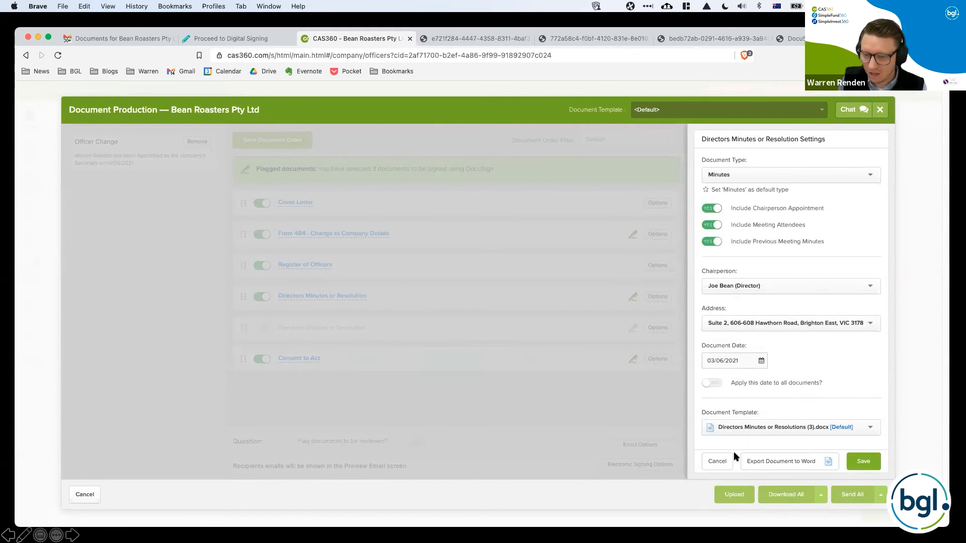
{"action": "left_click", "coordinate": [718, 461]}
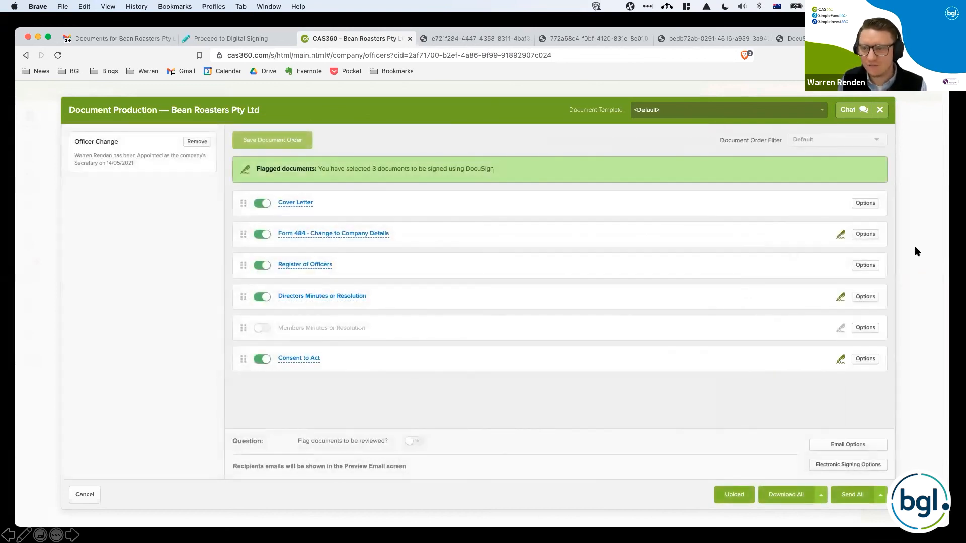
Recheck the Form 484 settings and view the available Directors Minutes or Resolution document templates, cancelling both without changes.
{"action": "left_click", "coordinate": [871, 235]}
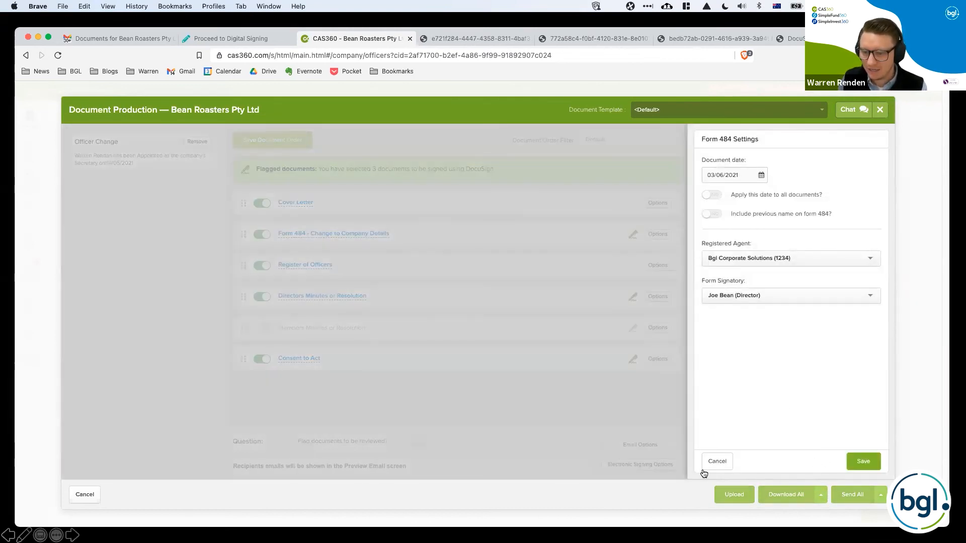
{"action": "left_click", "coordinate": [725, 460]}
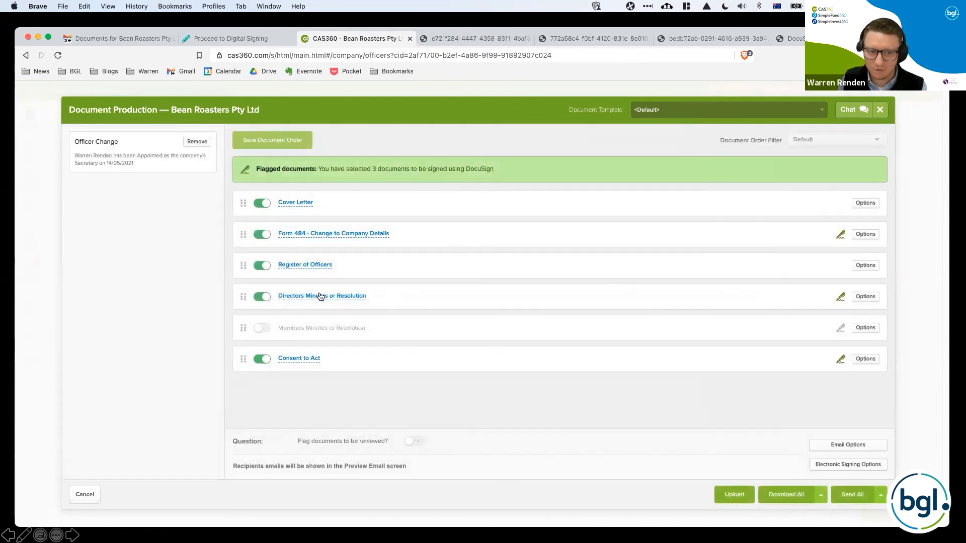
{"action": "left_click", "coordinate": [857, 298]}
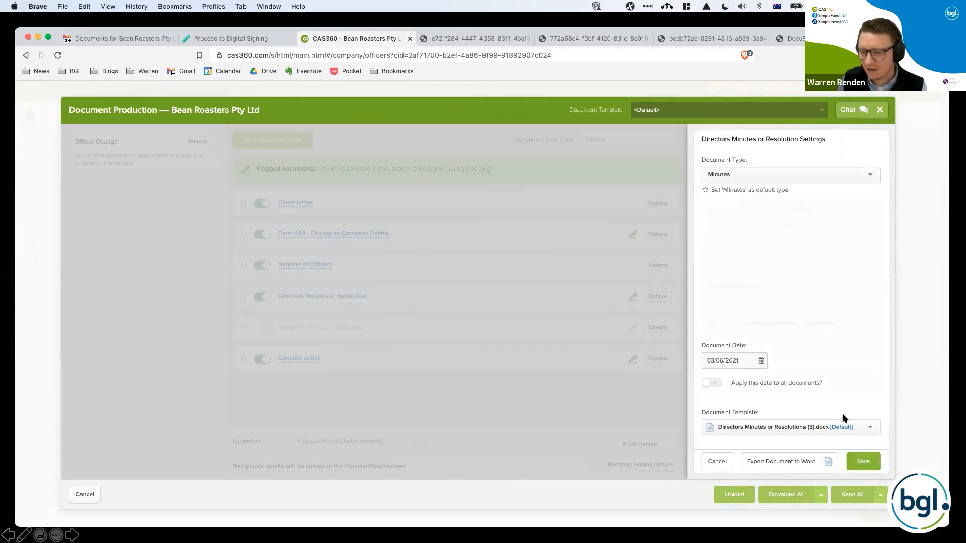
{"action": "left_click", "coordinate": [821, 428]}
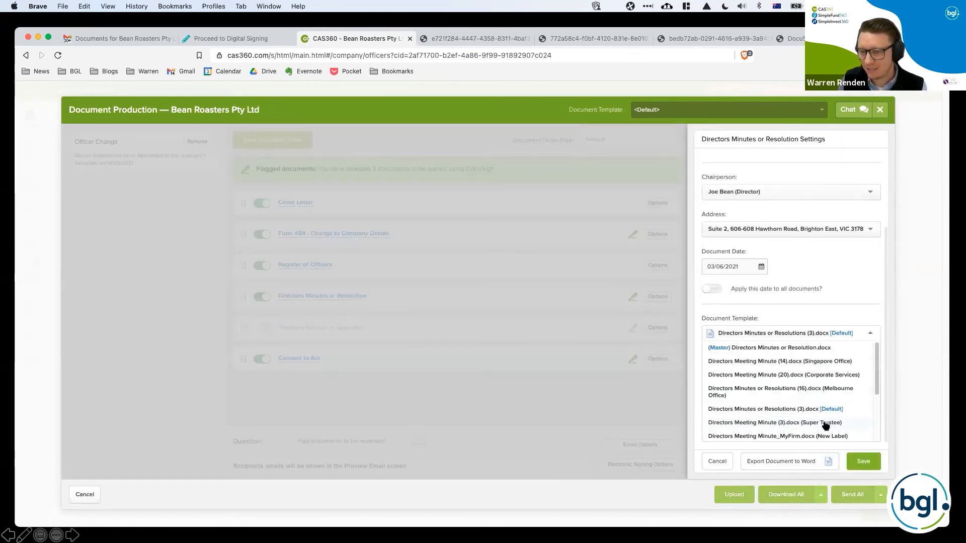
{"action": "left_click", "coordinate": [714, 461]}
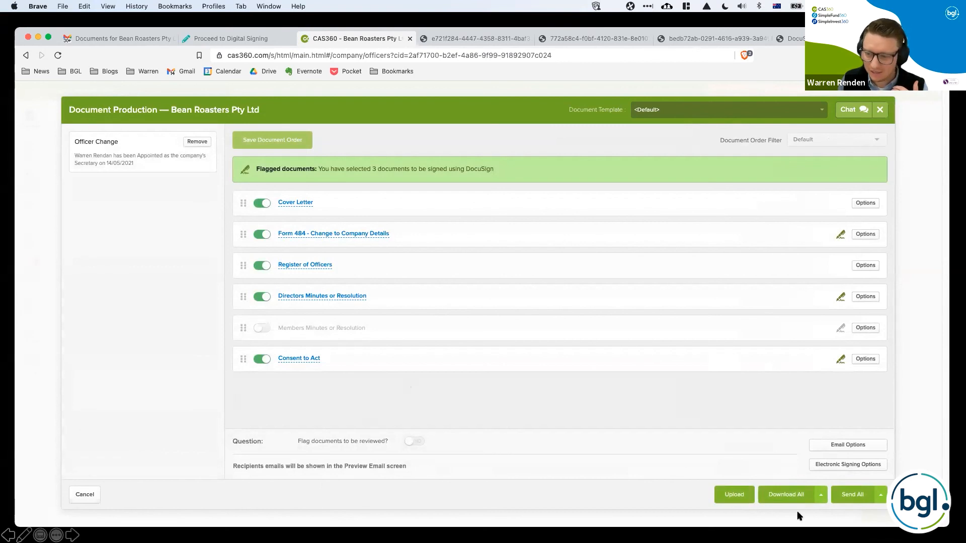
Open the email preview for sending all documents and add the line "test test test test" below the opening paragraph.
{"action": "left_click", "coordinate": [835, 495]}
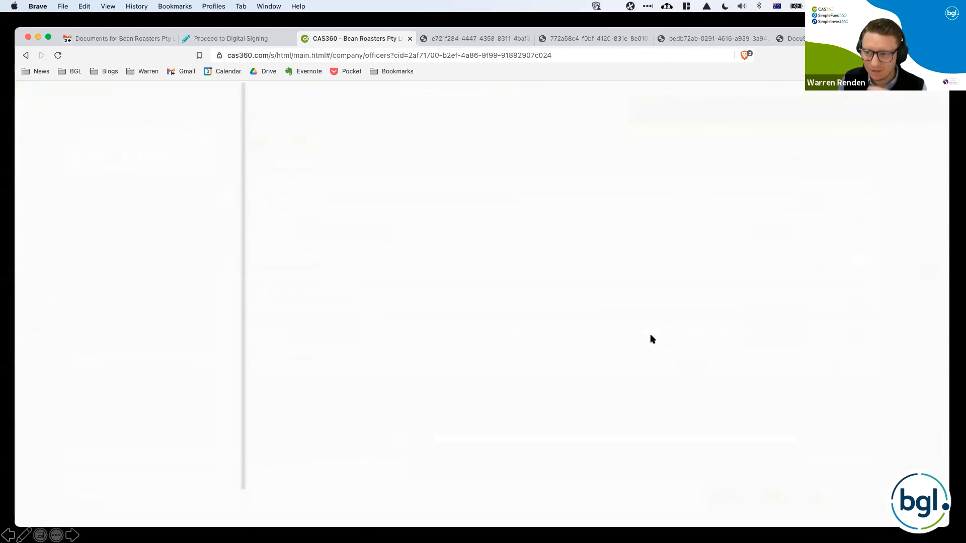
{"action": "scroll", "coordinate": [557, 368], "scroll_direction": "up", "scroll_amount": 5}
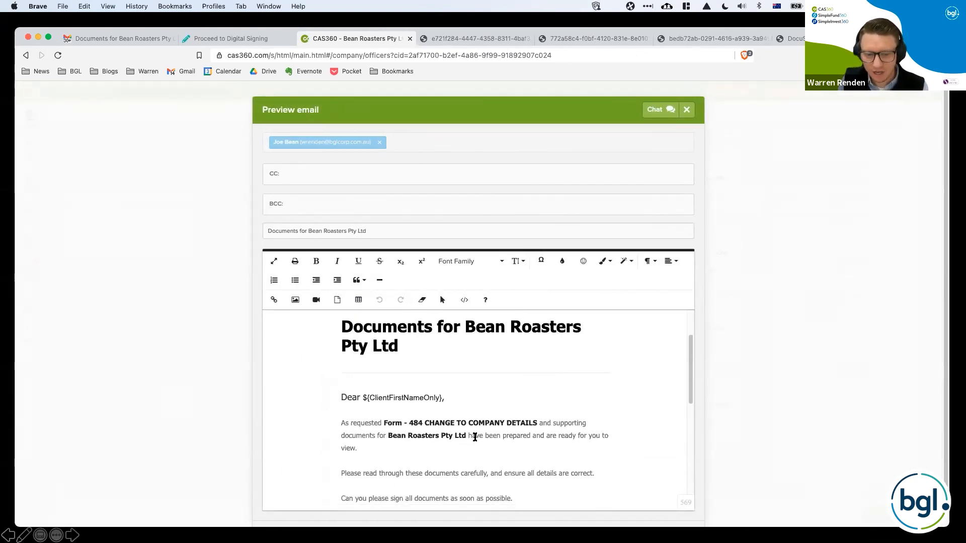
{"action": "left_click", "coordinate": [470, 454]}
{"action": "key", "text": "Return"}
{"action": "type", "text": "test"}
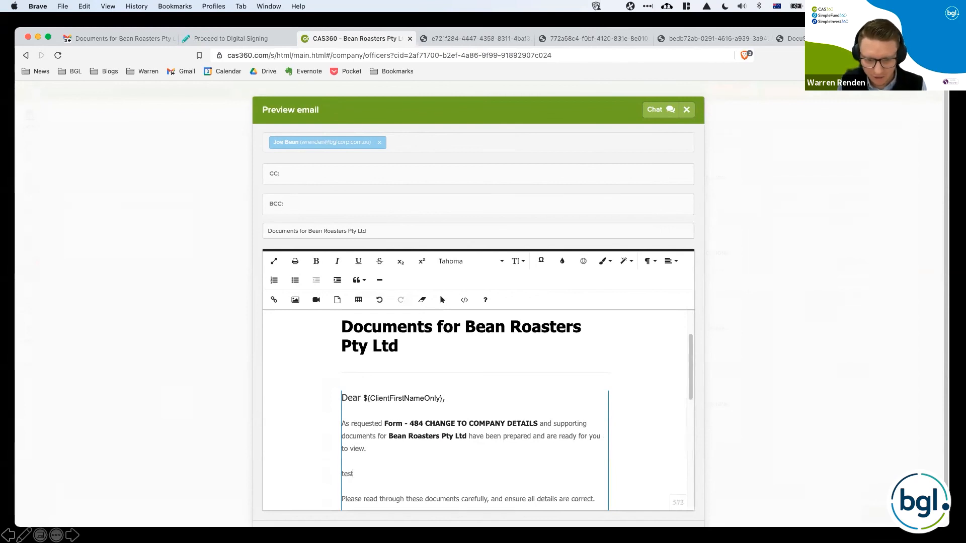
{"action": "type", "text": " test test test"}
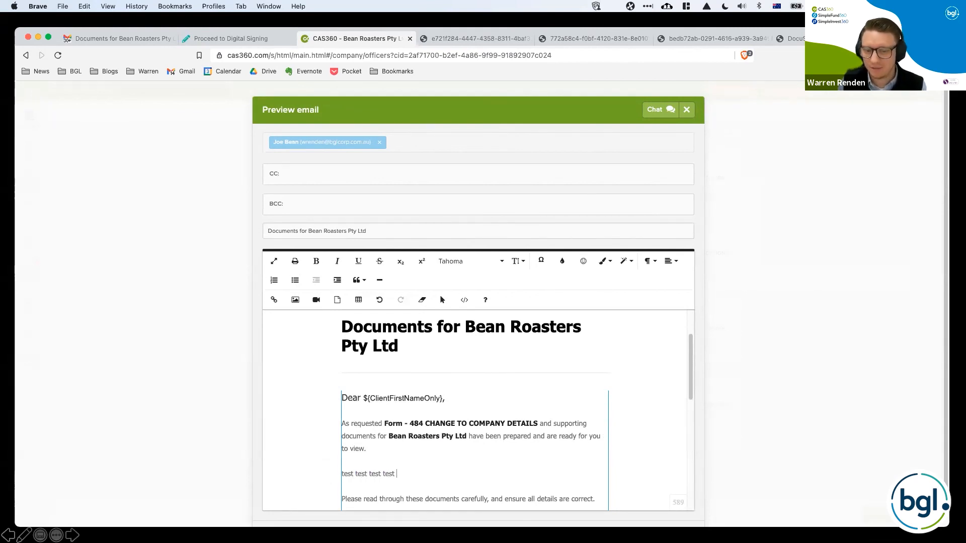
Review the rest of the email down to the lodgement due section, and cancel document production without sending.
{"action": "scroll", "coordinate": [518, 376], "scroll_direction": "down", "scroll_amount": 2}
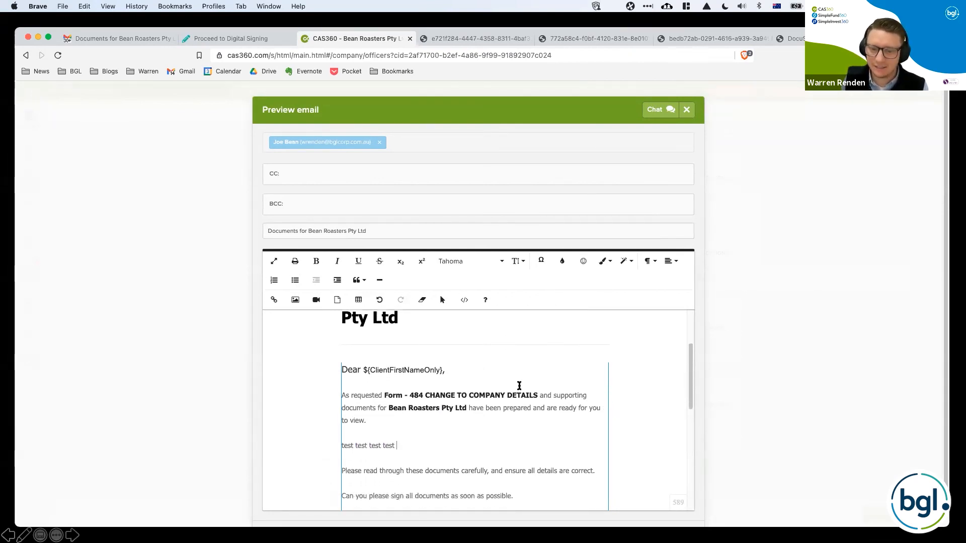
{"action": "scroll", "coordinate": [494, 439], "scroll_direction": "down", "scroll_amount": 3}
{"action": "scroll", "coordinate": [495, 437], "scroll_direction": "down", "scroll_amount": 6}
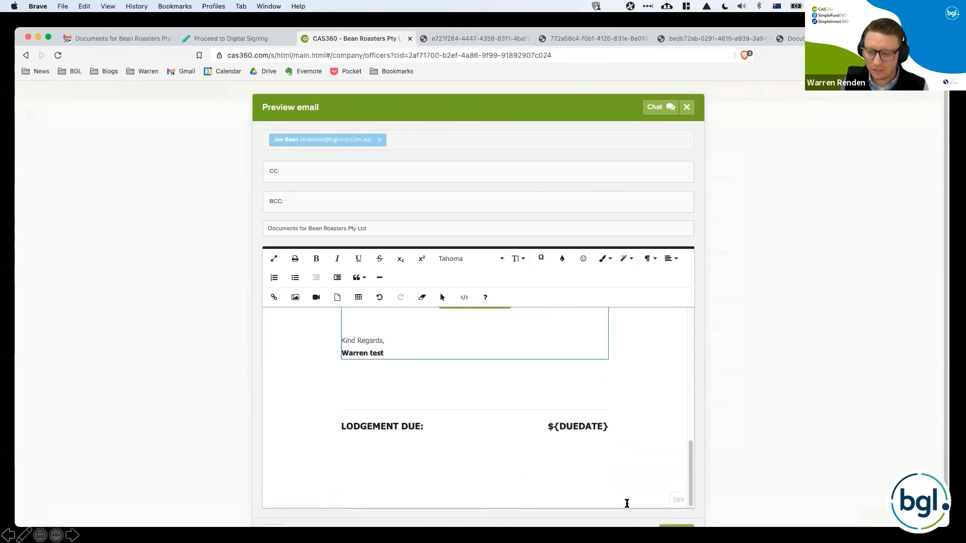
{"action": "scroll", "coordinate": [627, 504], "scroll_direction": "down", "scroll_amount": 2}
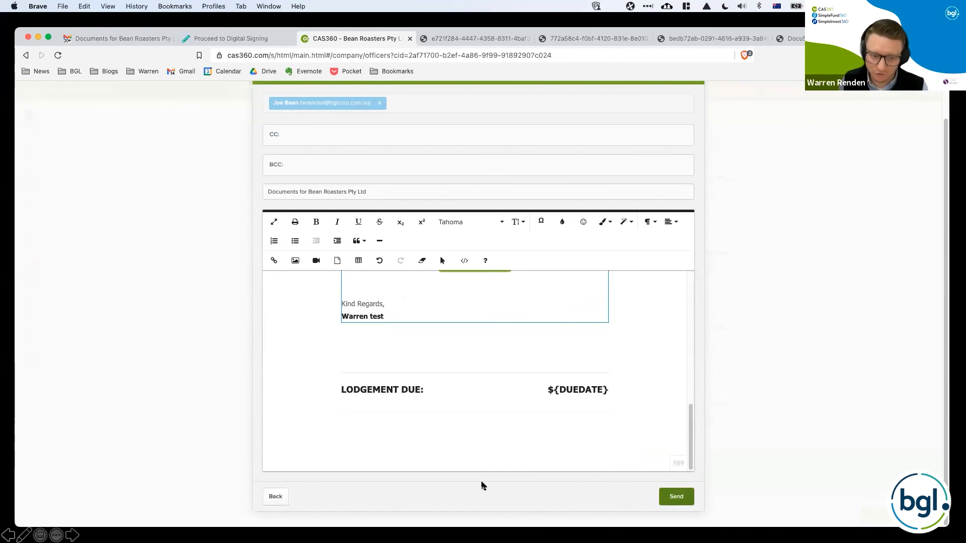
{"action": "left_click", "coordinate": [280, 497]}
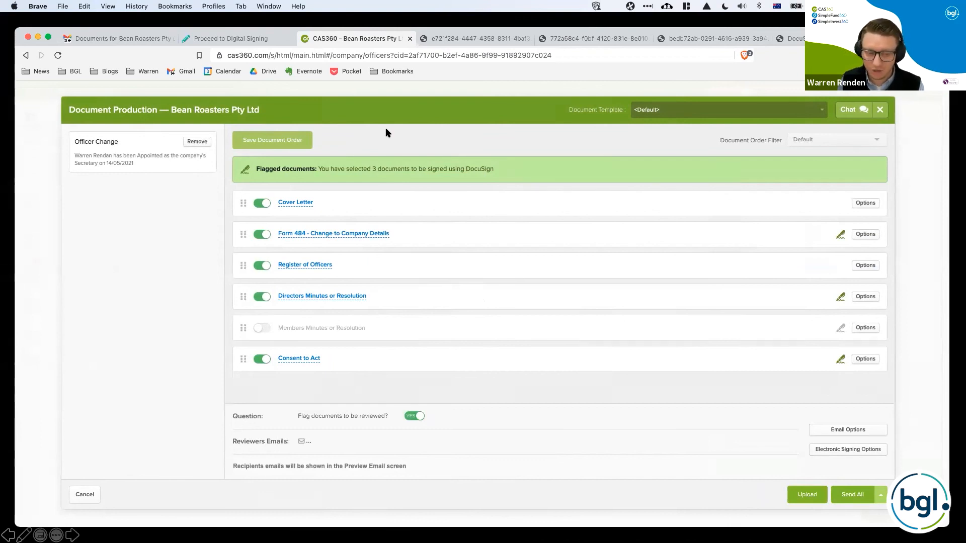
{"action": "left_click", "coordinate": [87, 496]}
Check the DocuSign and Adobe Sign integration status in the electronic signing settings, and switch to PowerPoint's Q&A slide.
{"action": "left_click", "coordinate": [28, 368]}
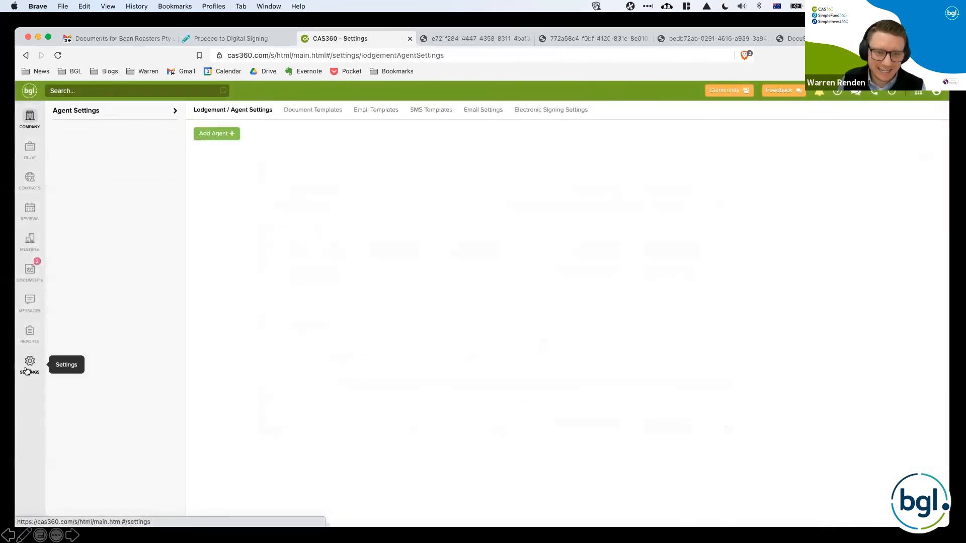
{"action": "left_click", "coordinate": [533, 117]}
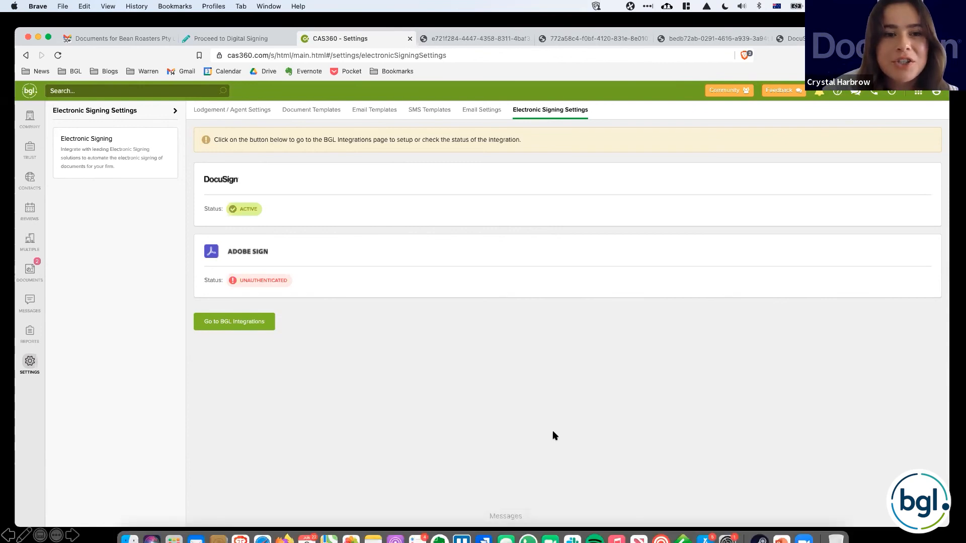
{"action": "left_click", "coordinate": [780, 527]}
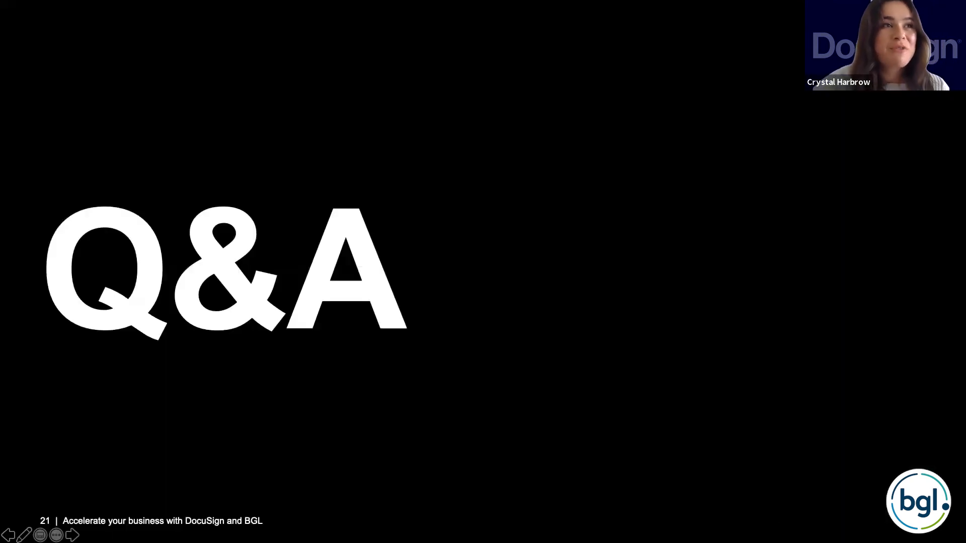